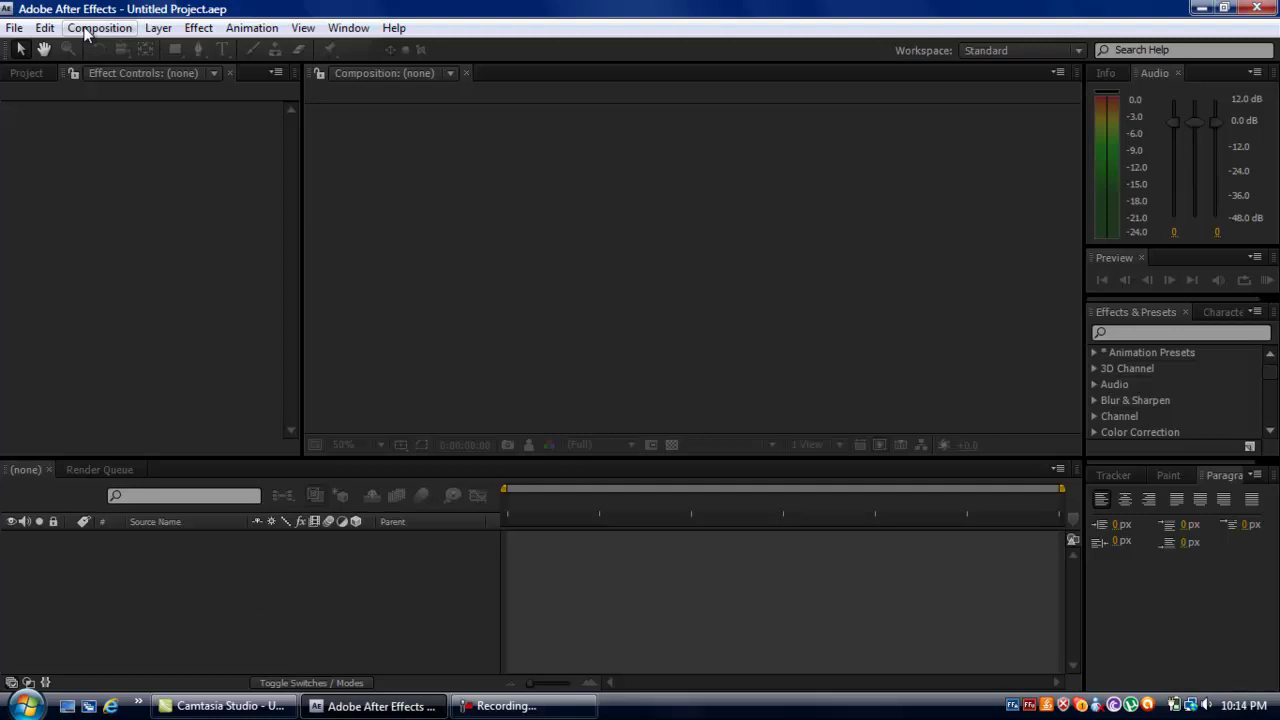
Create a new 1280 x 720 composition with square pixels, 59.94 fps and a duration of 0;00;21;04.
click(85, 31)
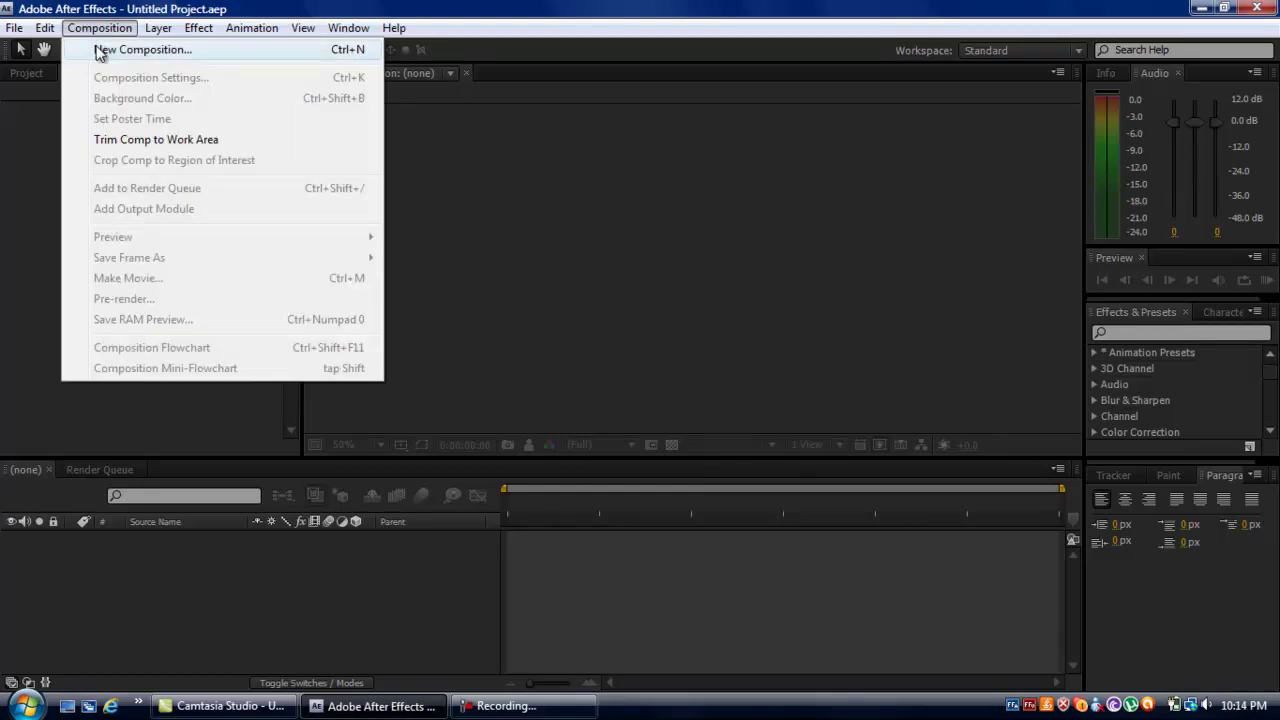
click(100, 53)
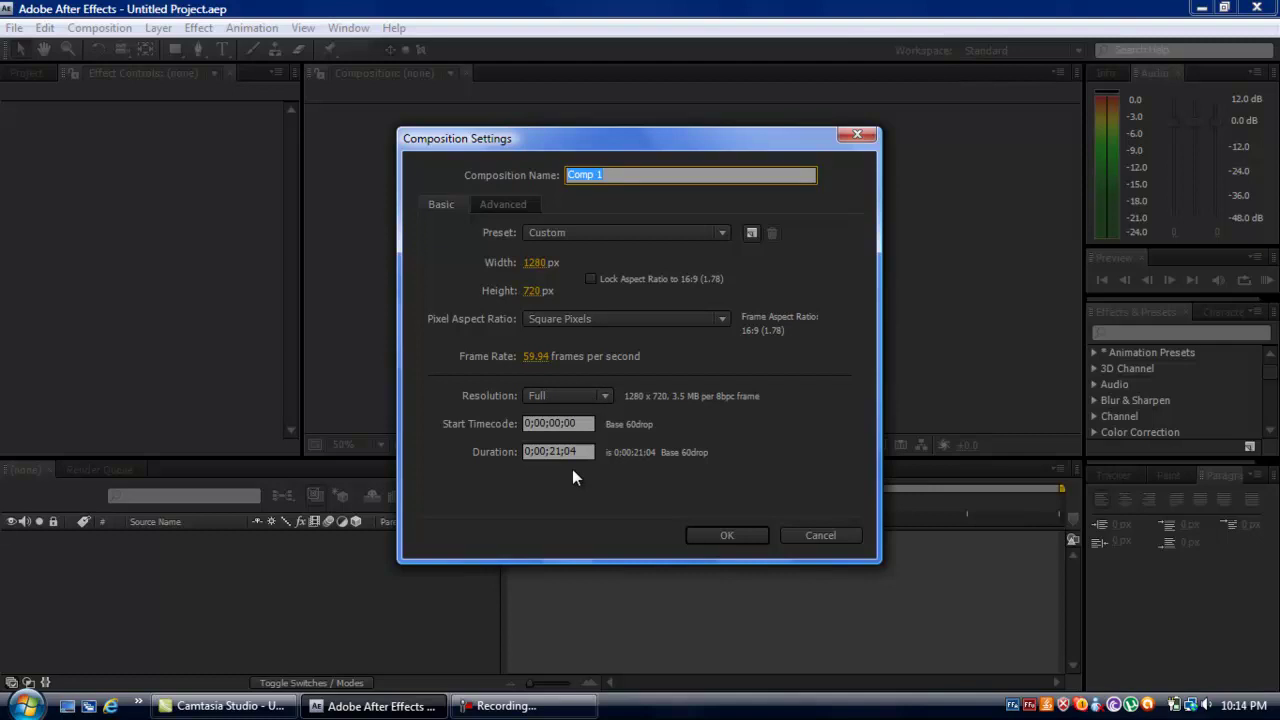
click(742, 539)
Import video clip 3 from the desktop folder Akro Editing Contest Clips into the project and add it to the Comp 1 timeline.
mouse_move(369, 712)
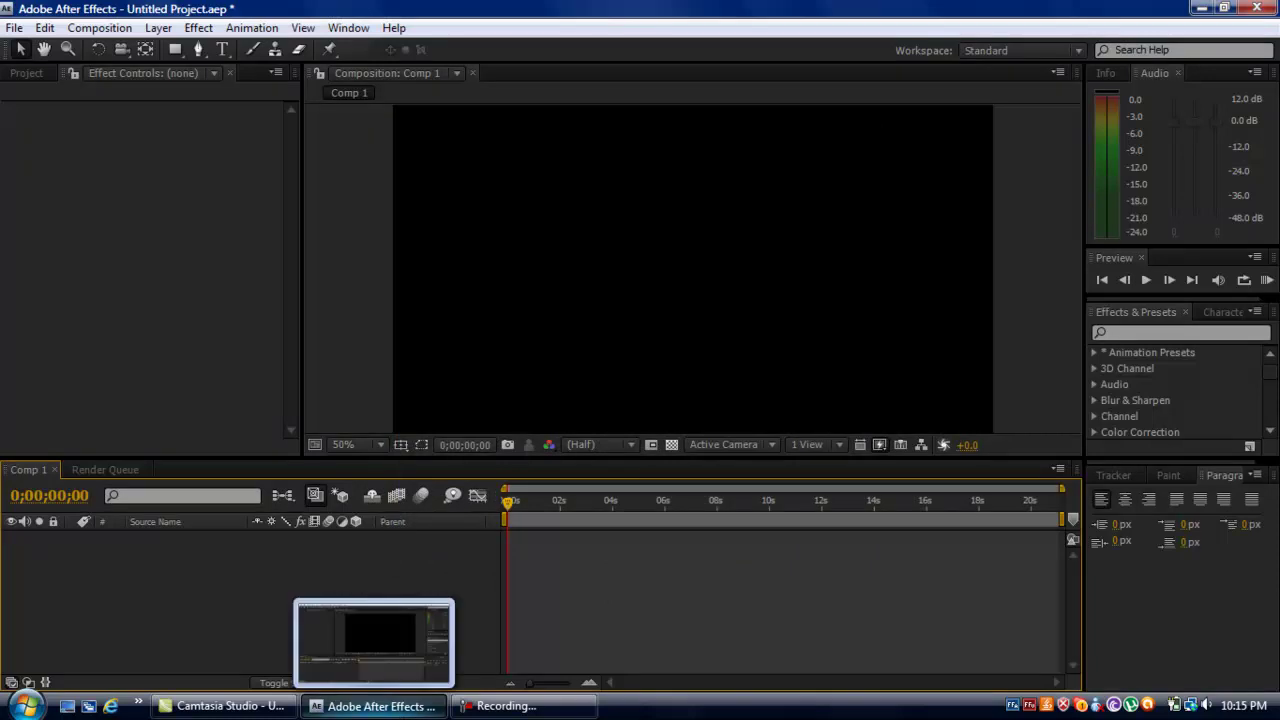
click(26, 73)
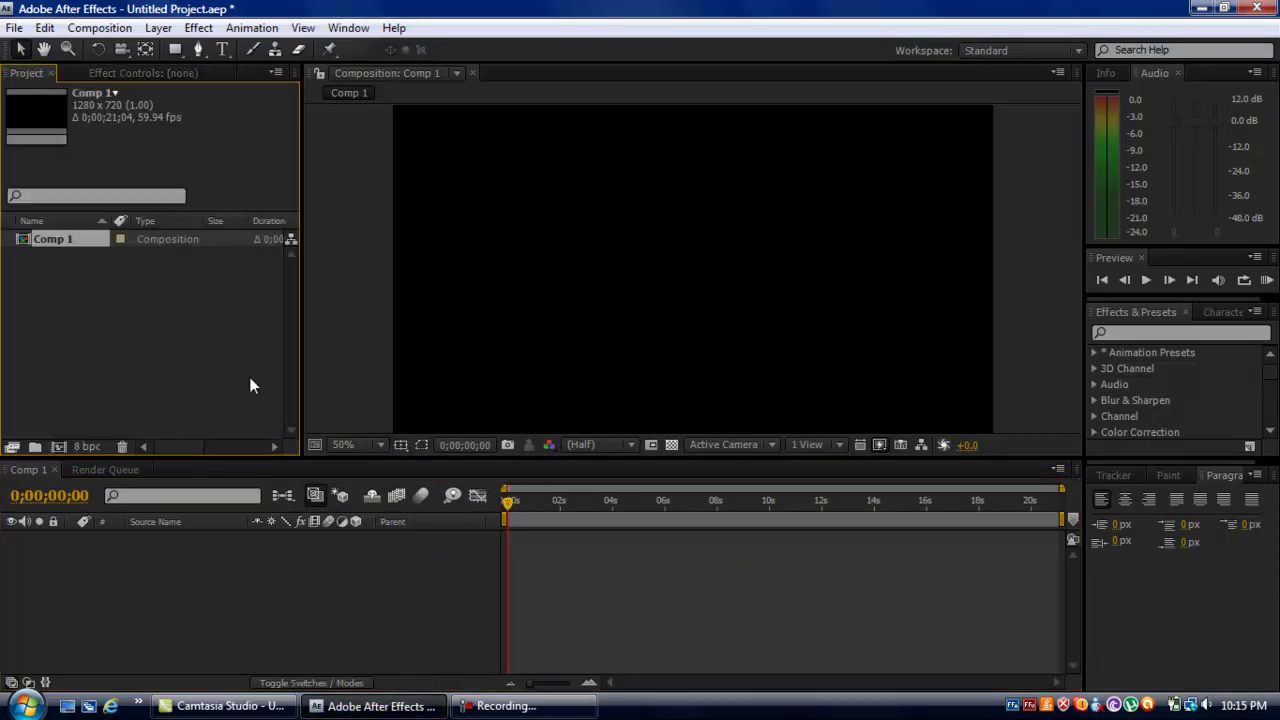
click(369, 706)
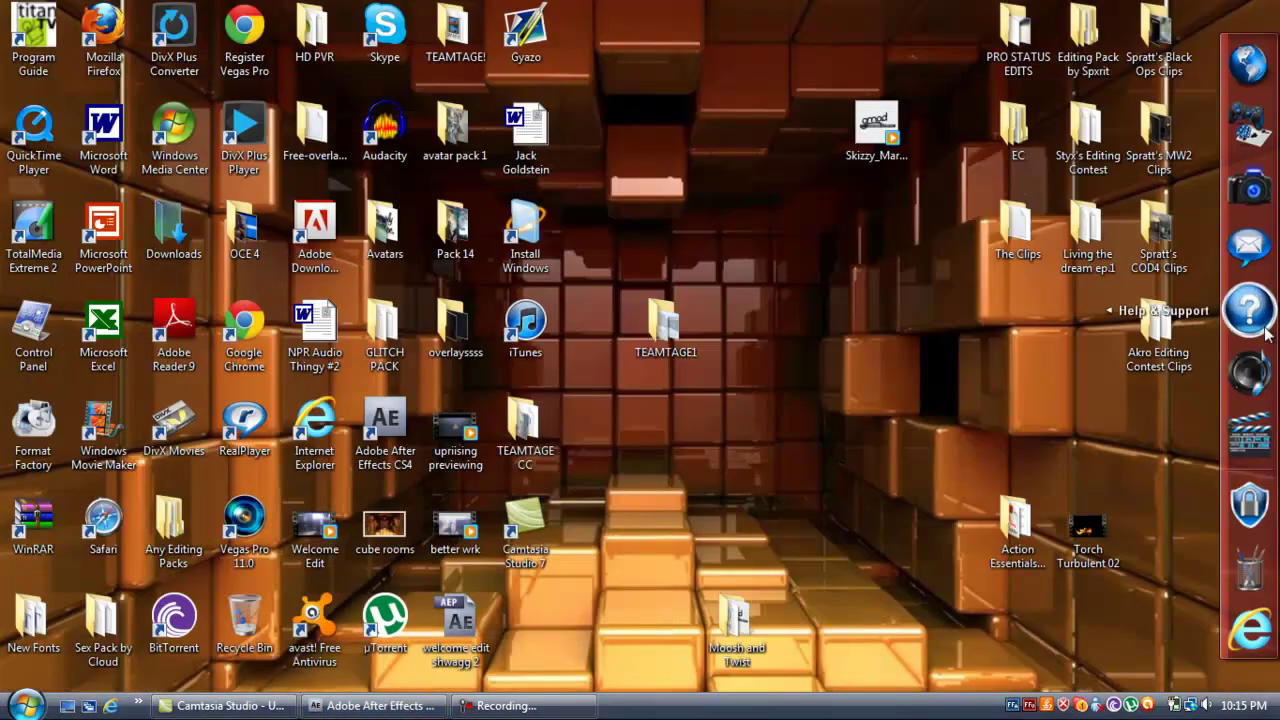
double_click(1181, 350)
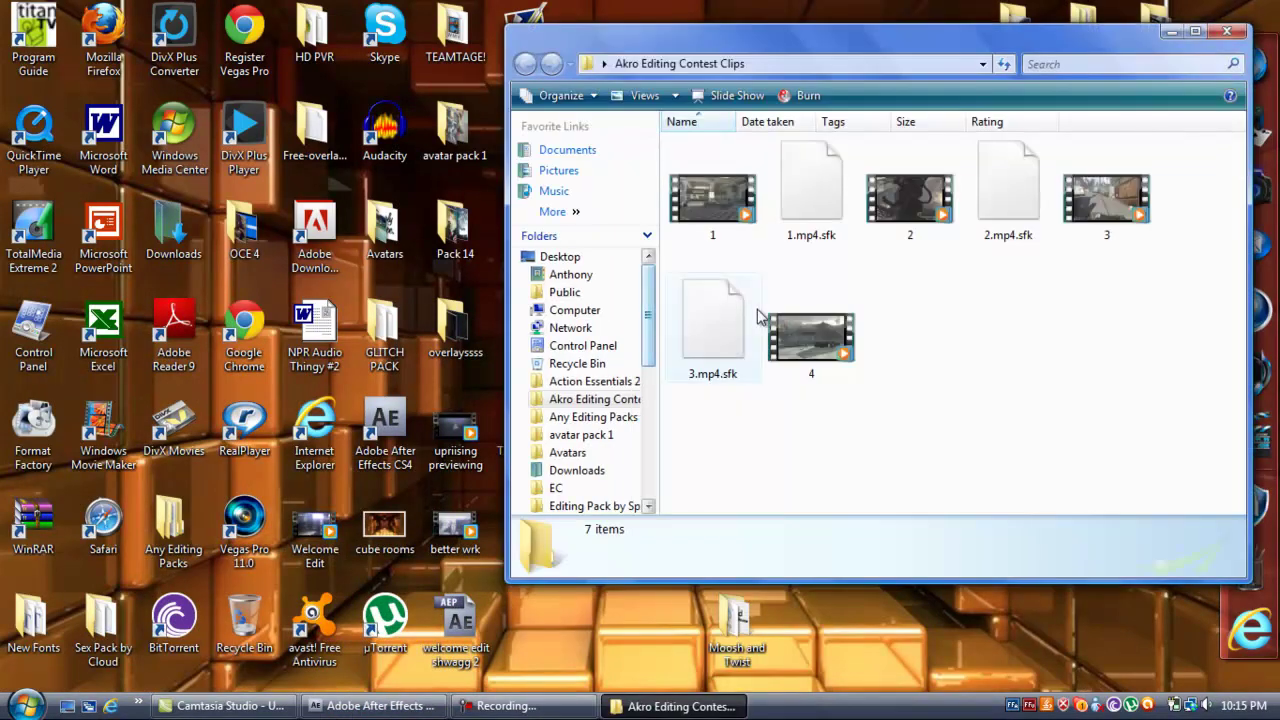
mouse_move(926, 210)
mouse_down()
mouse_move(663, 390)
mouse_move(660, 412)
mouse_move(905, 222)
mouse_up()
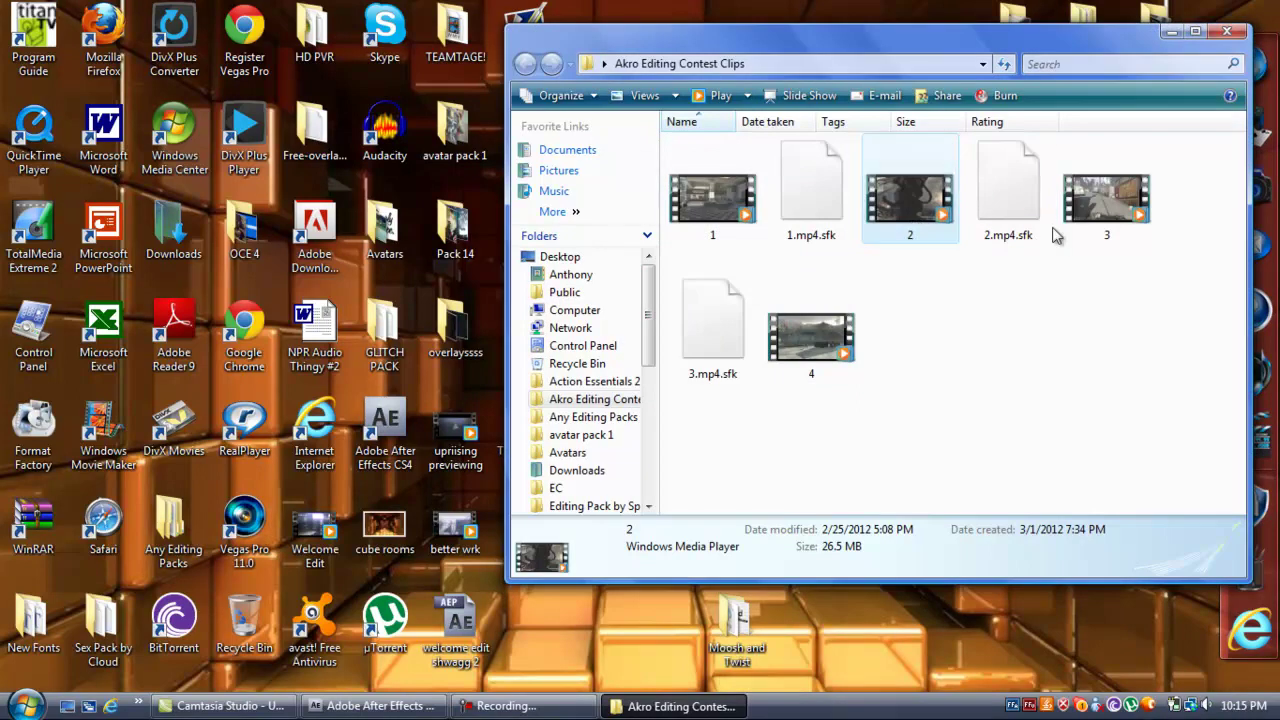
drag(1090, 233, 60, 285)
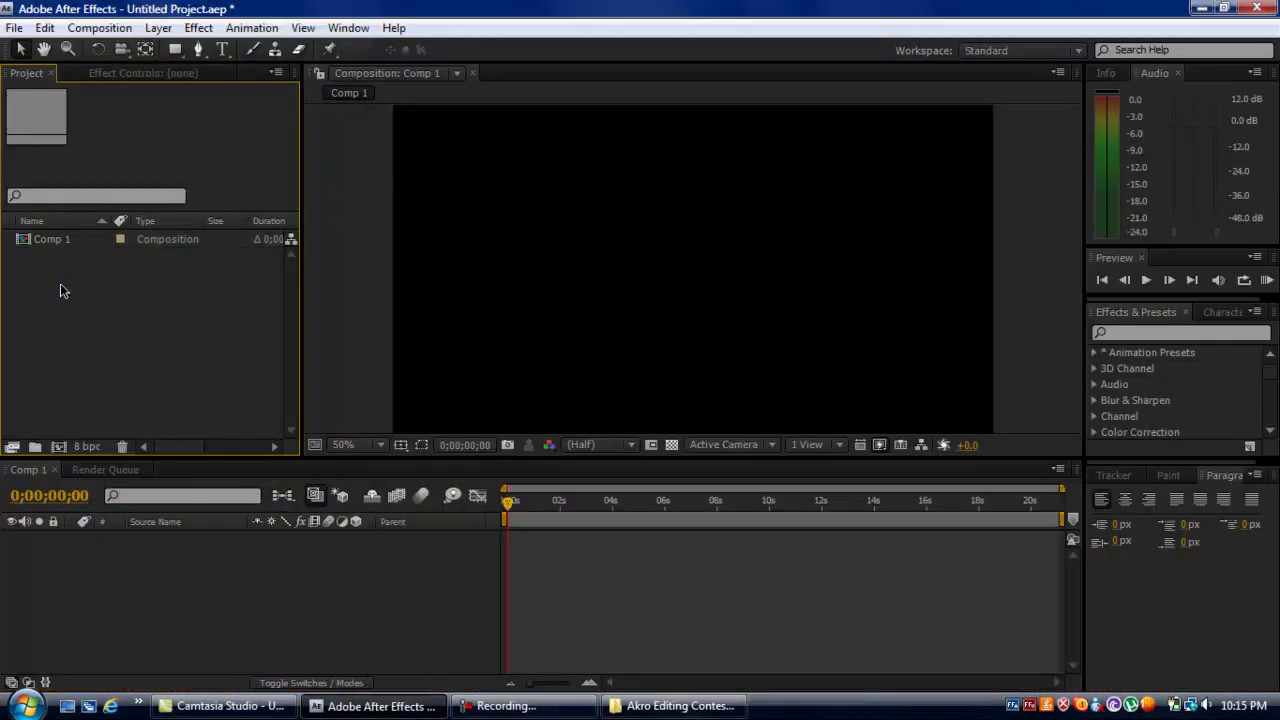
drag(58, 244, 192, 542)
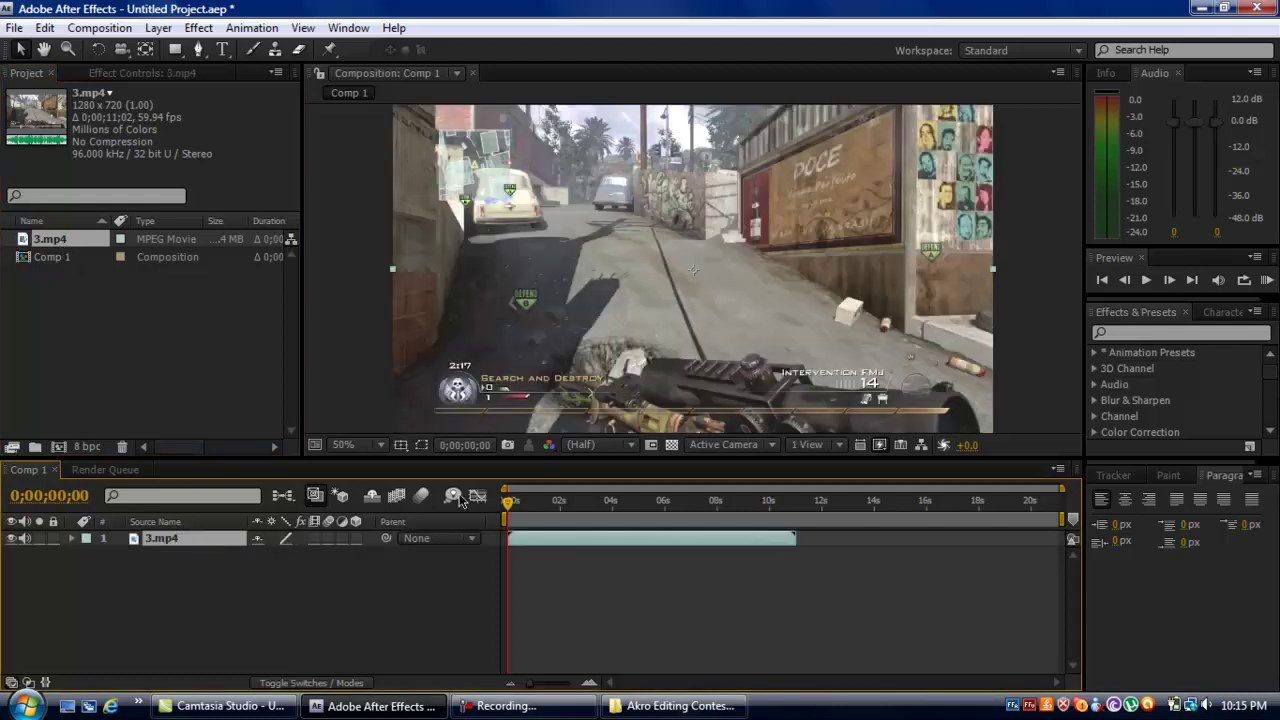
Scrub through the first two seconds of the clip and return the current time to 0;00;00;00.
click(522, 502)
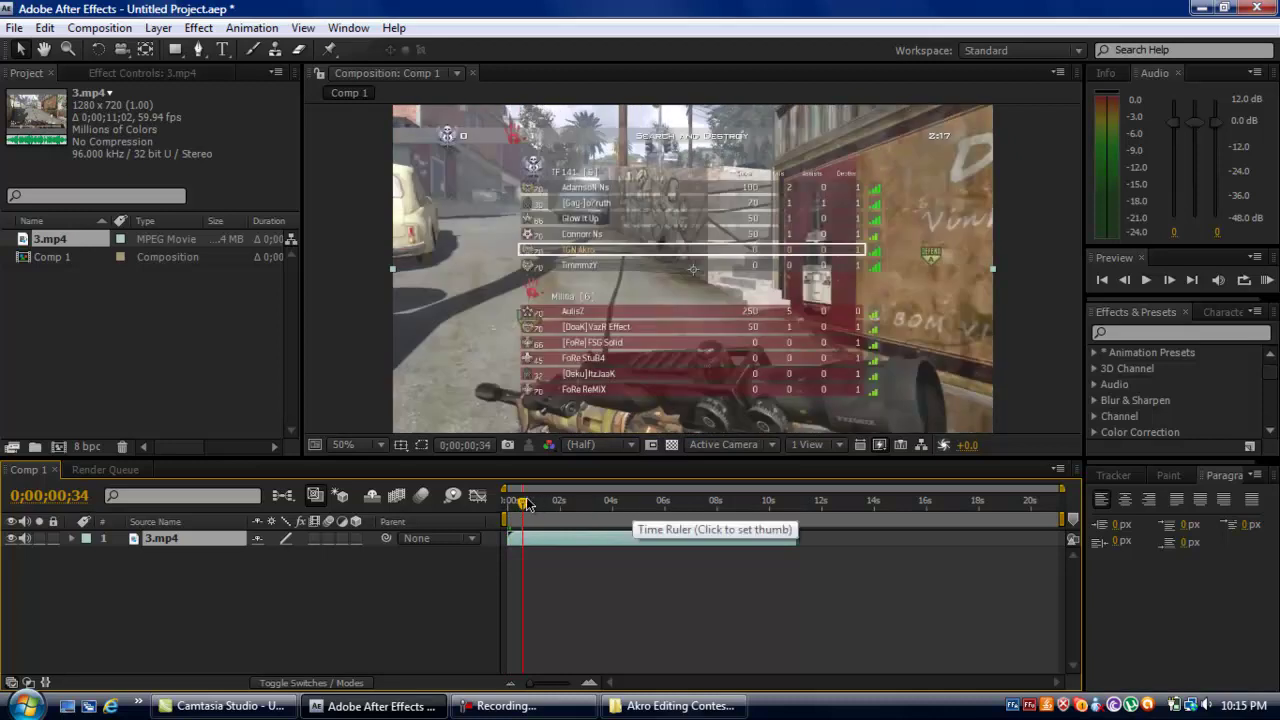
drag(522, 502, 556, 502)
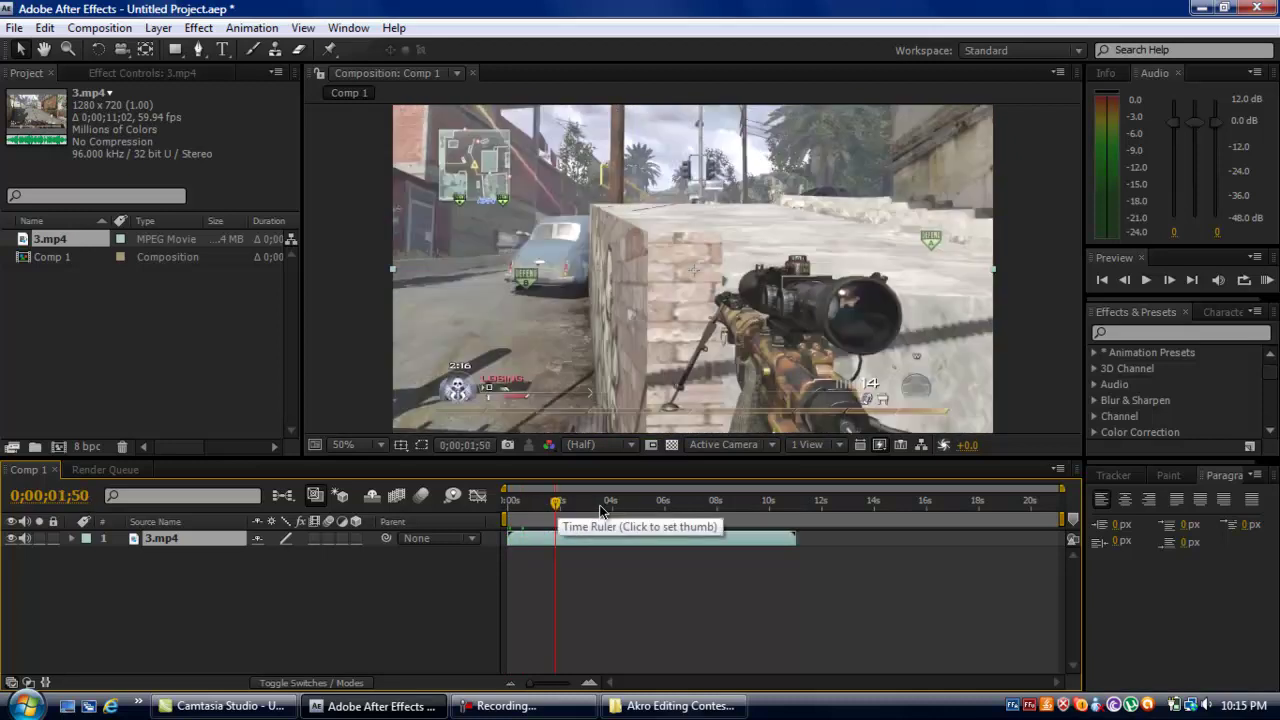
click(553, 500)
drag(517, 498, 502, 500)
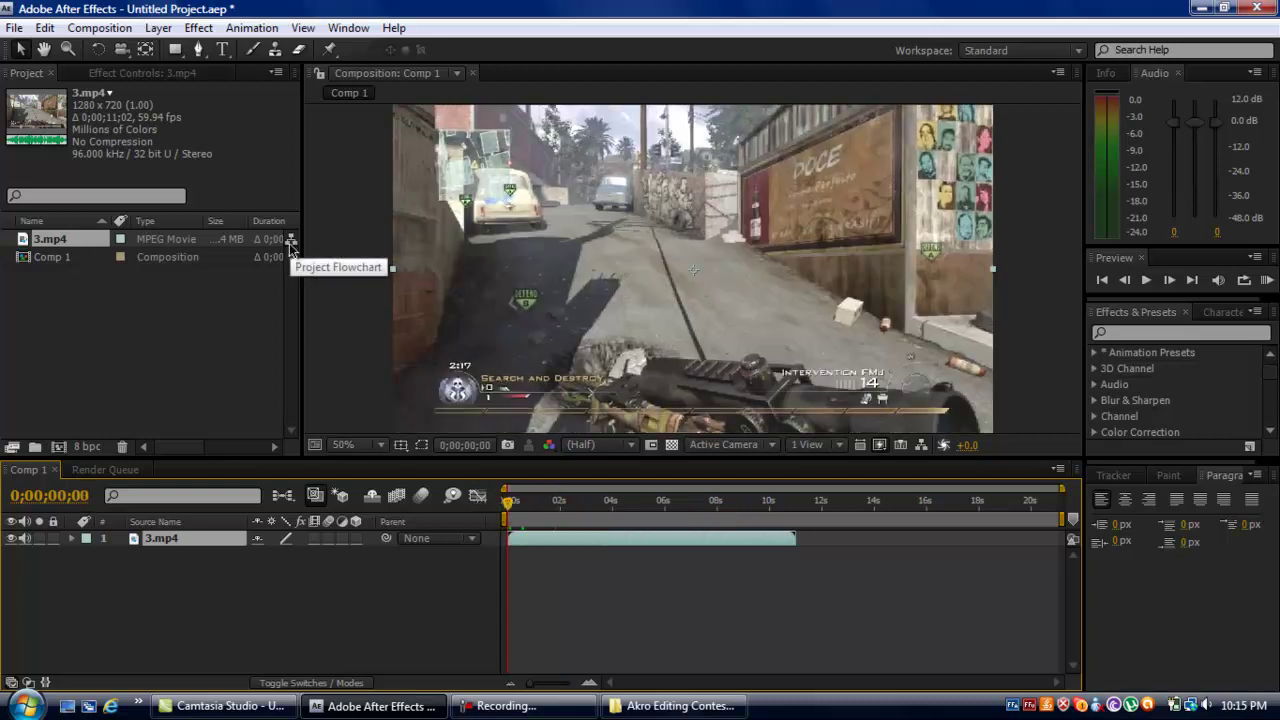
Add Comp 1 to the render queue and set its render settings to use a frame rate of 29.97.
click(97, 30)
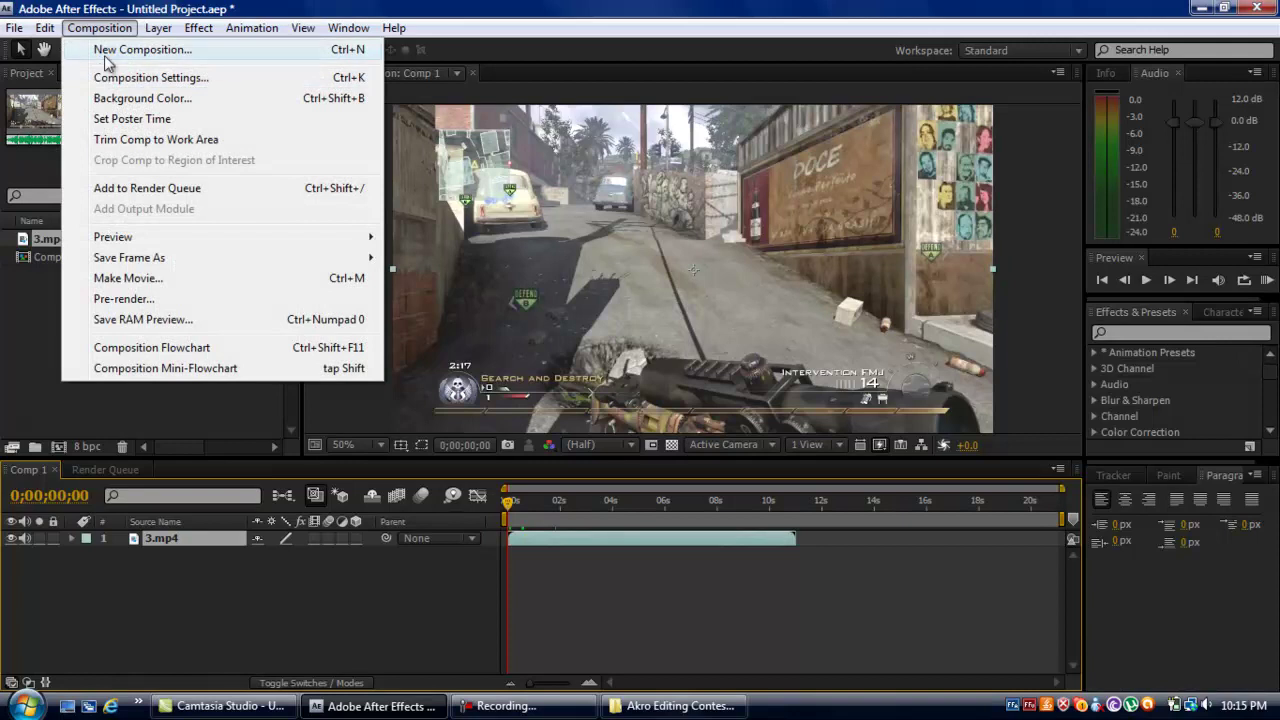
click(142, 188)
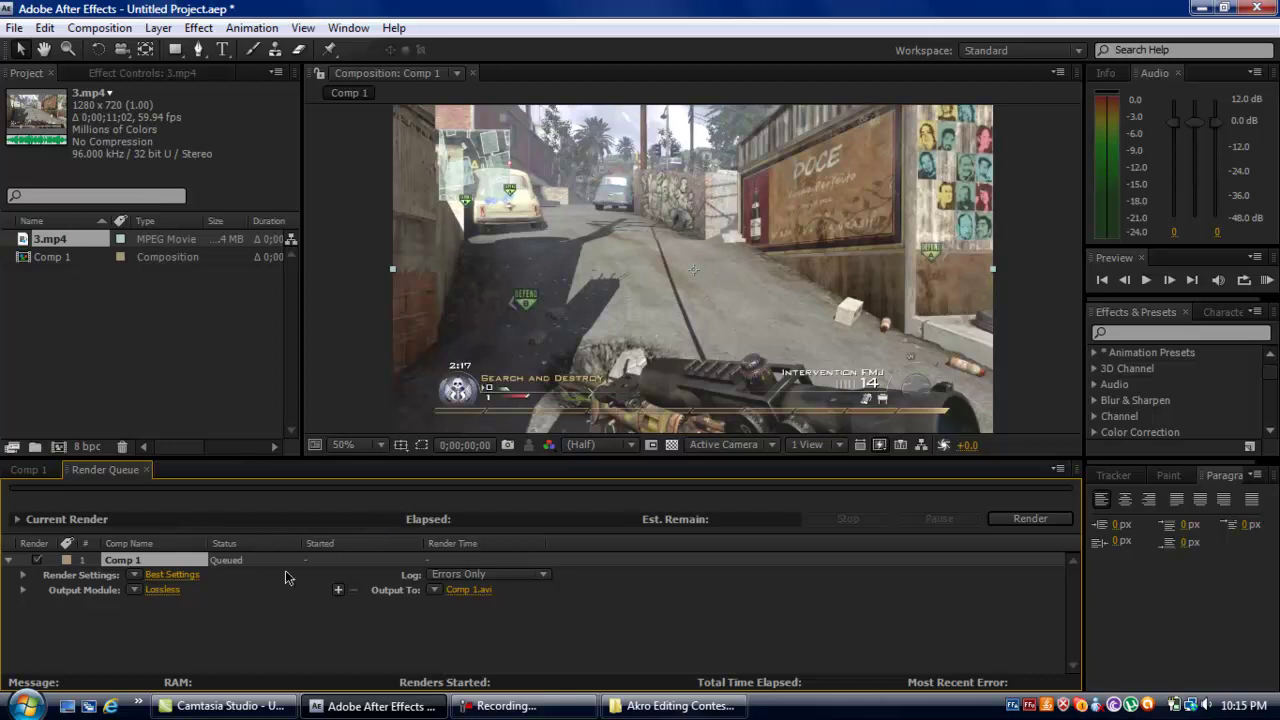
click(172, 575)
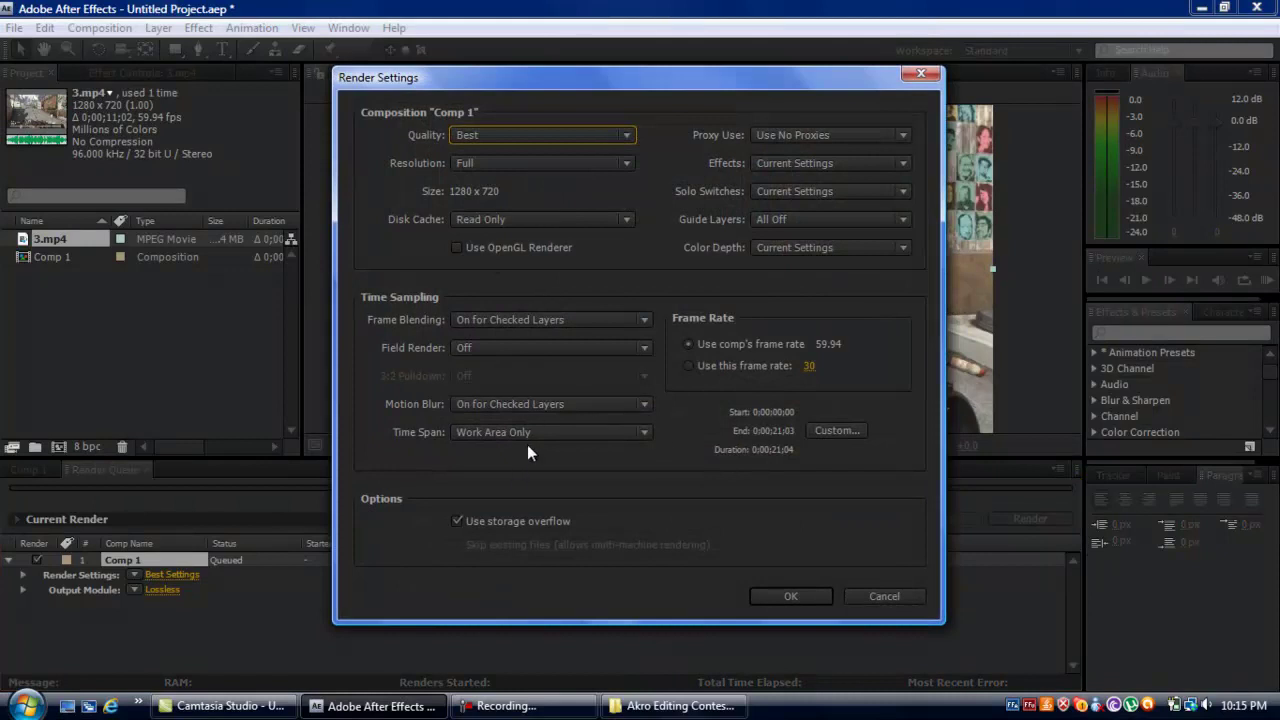
click(808, 366)
click(808, 366)
text(25)
text(.97)
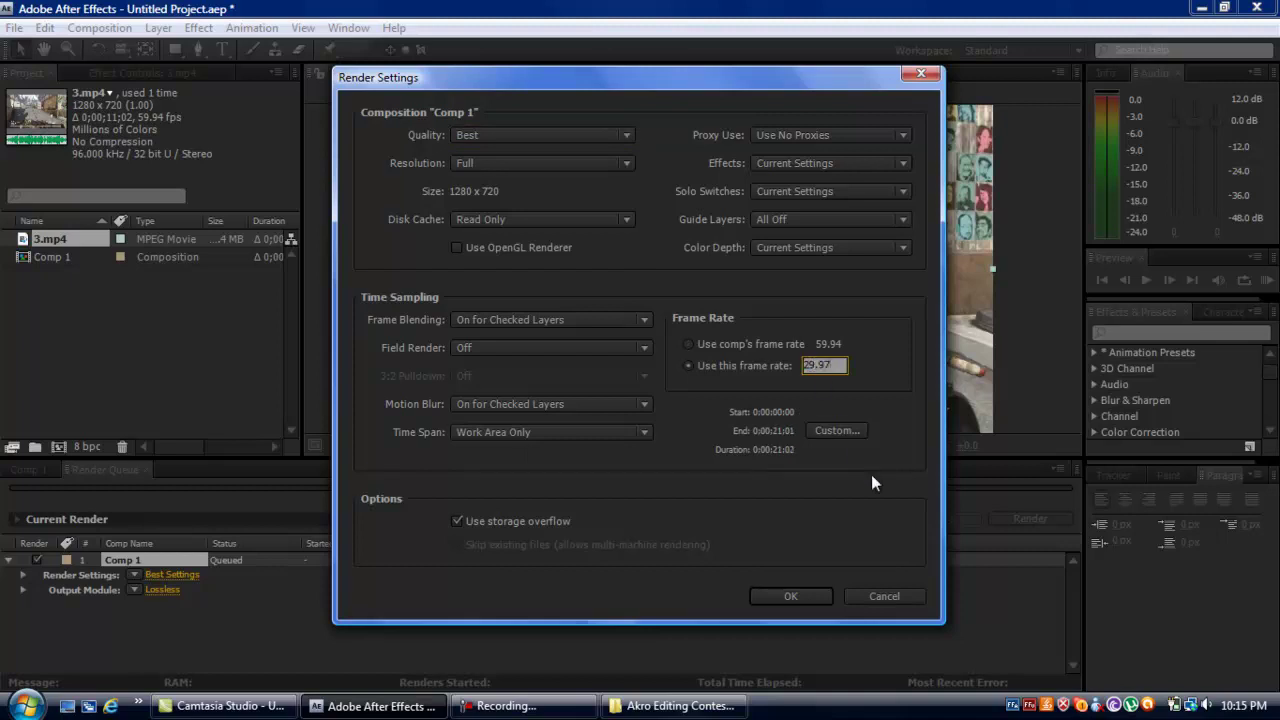
key(Tab)
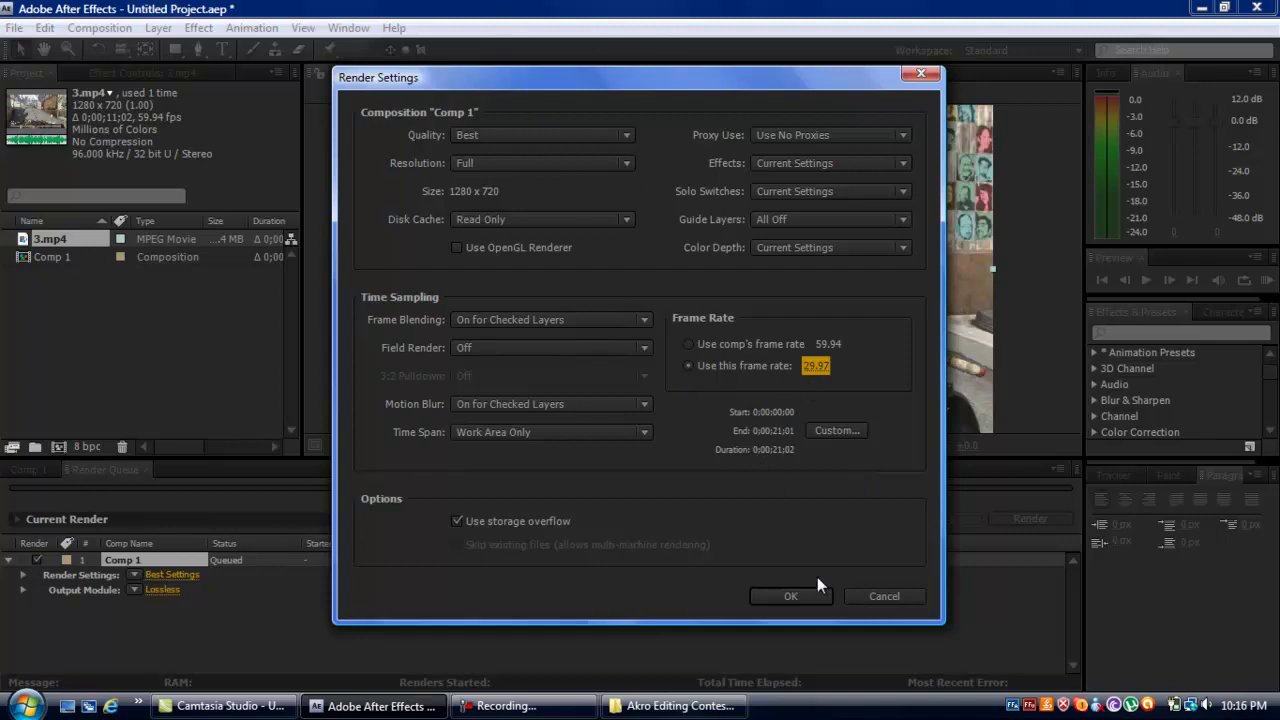
click(796, 598)
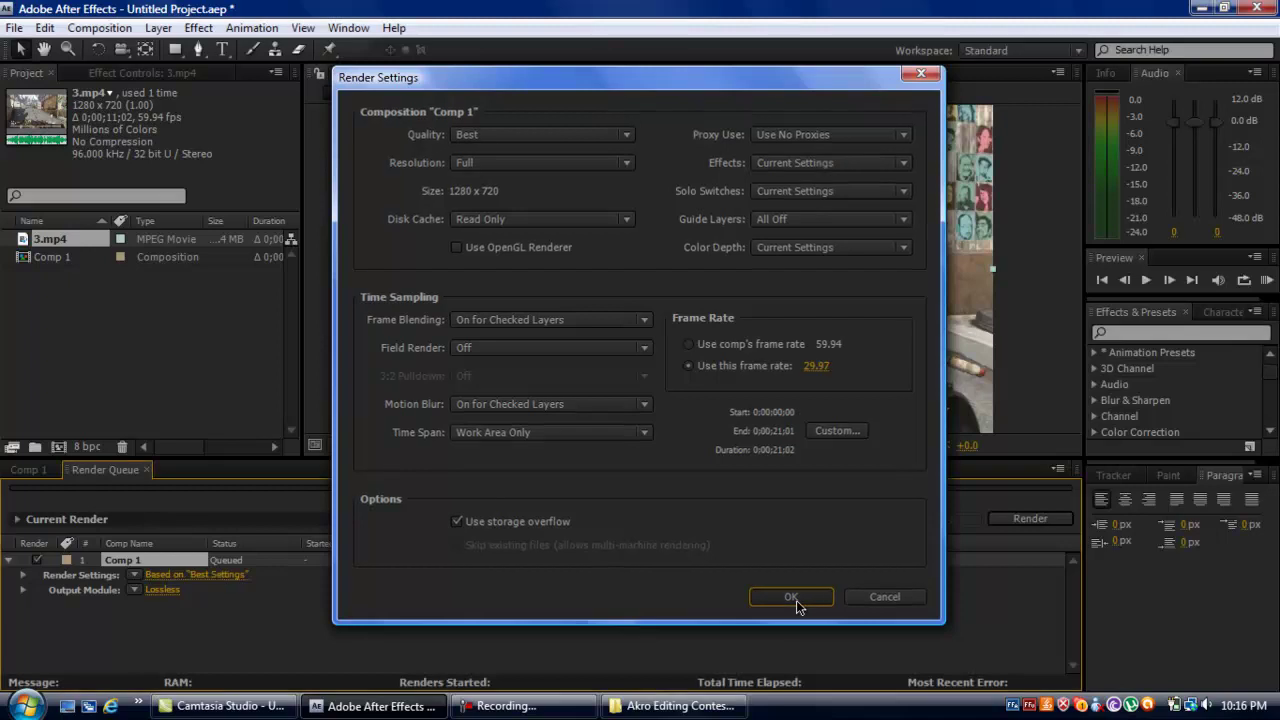
Apply the Best y0 output module template to the queued Comp 1 and open its output module settings.
click(137, 593)
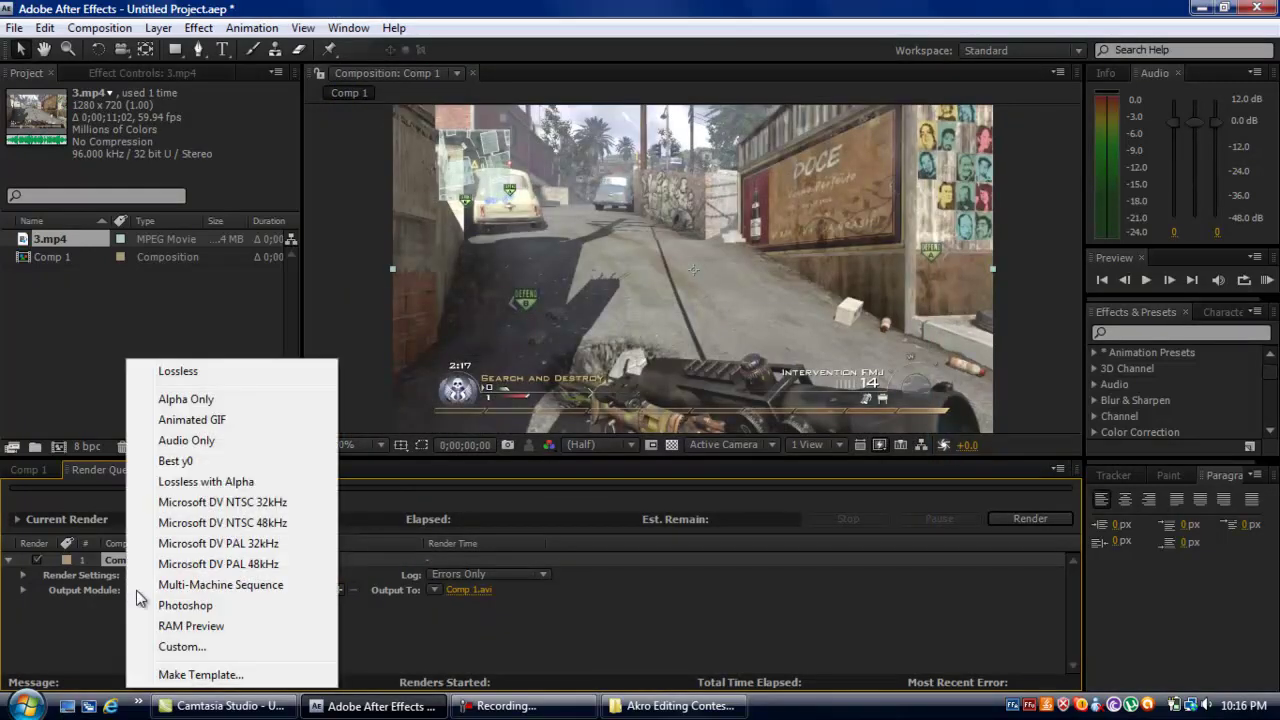
click(239, 460)
click(162, 591)
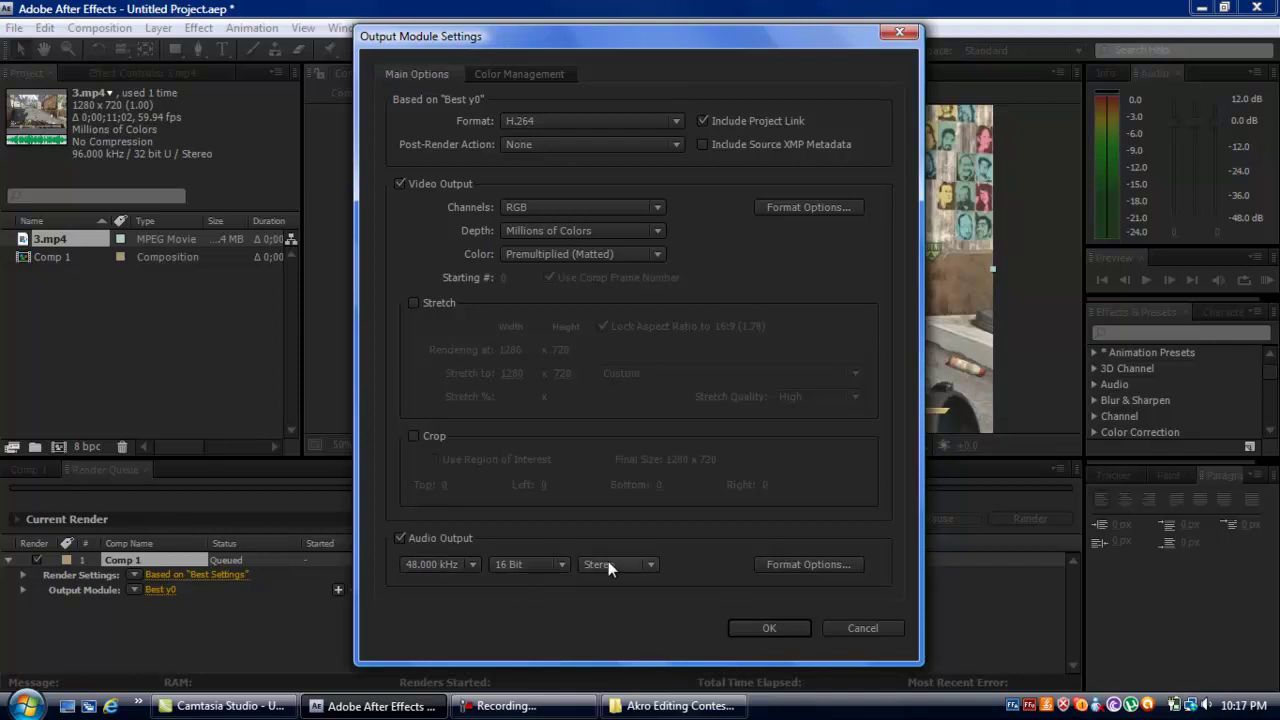
Open the video format options for H.264 and examine the basic video, profile, bitrate and advanced settings.
click(783, 207)
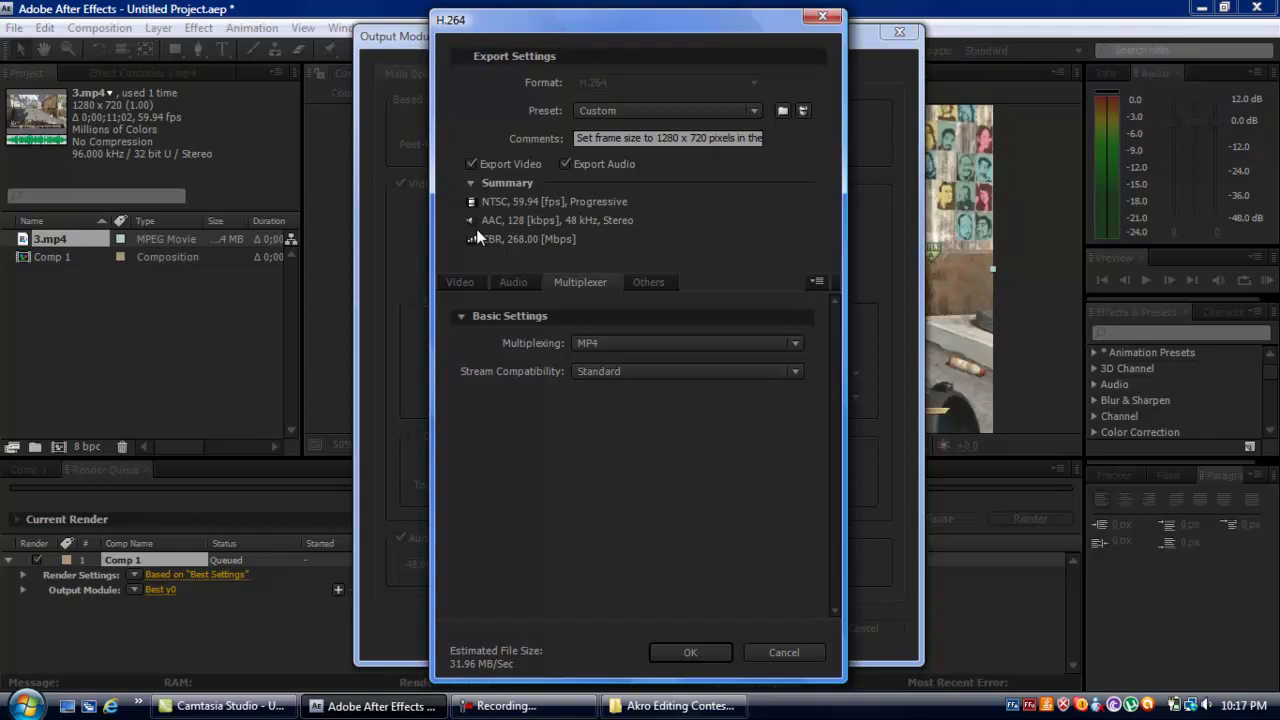
click(462, 283)
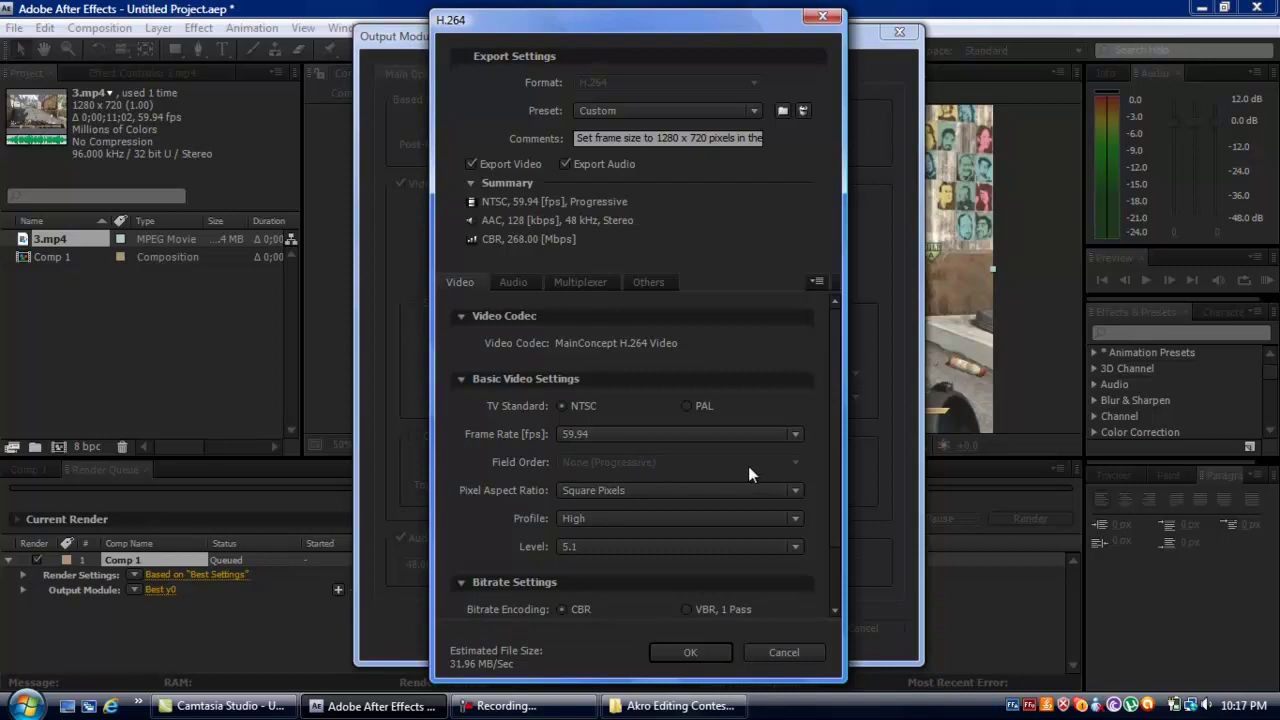
scroll(831, 507, down, 2)
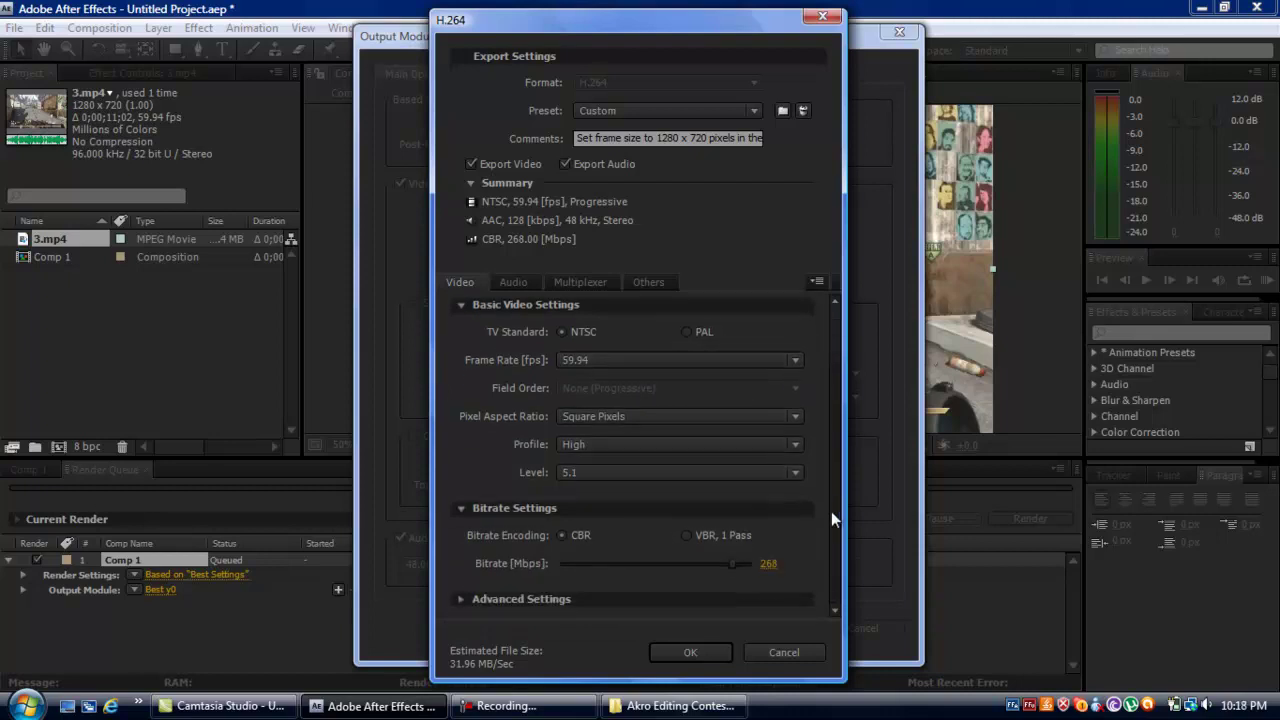
click(696, 446)
click(696, 447)
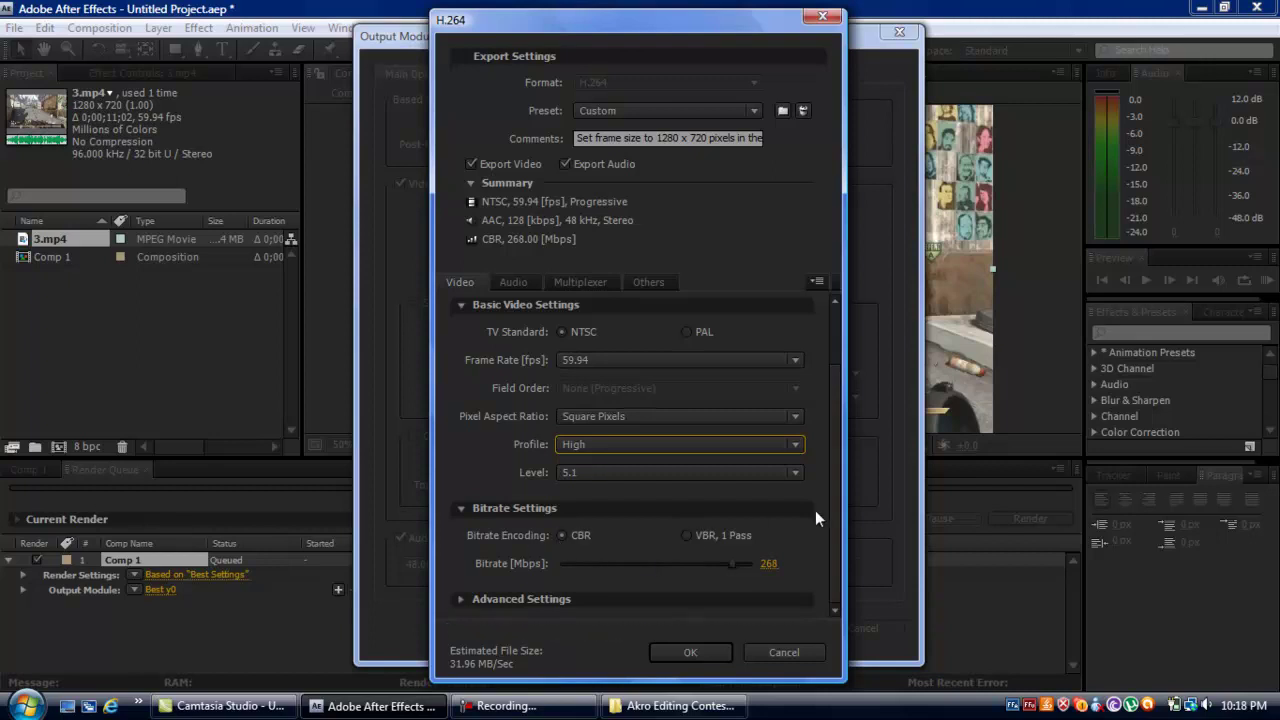
click(458, 600)
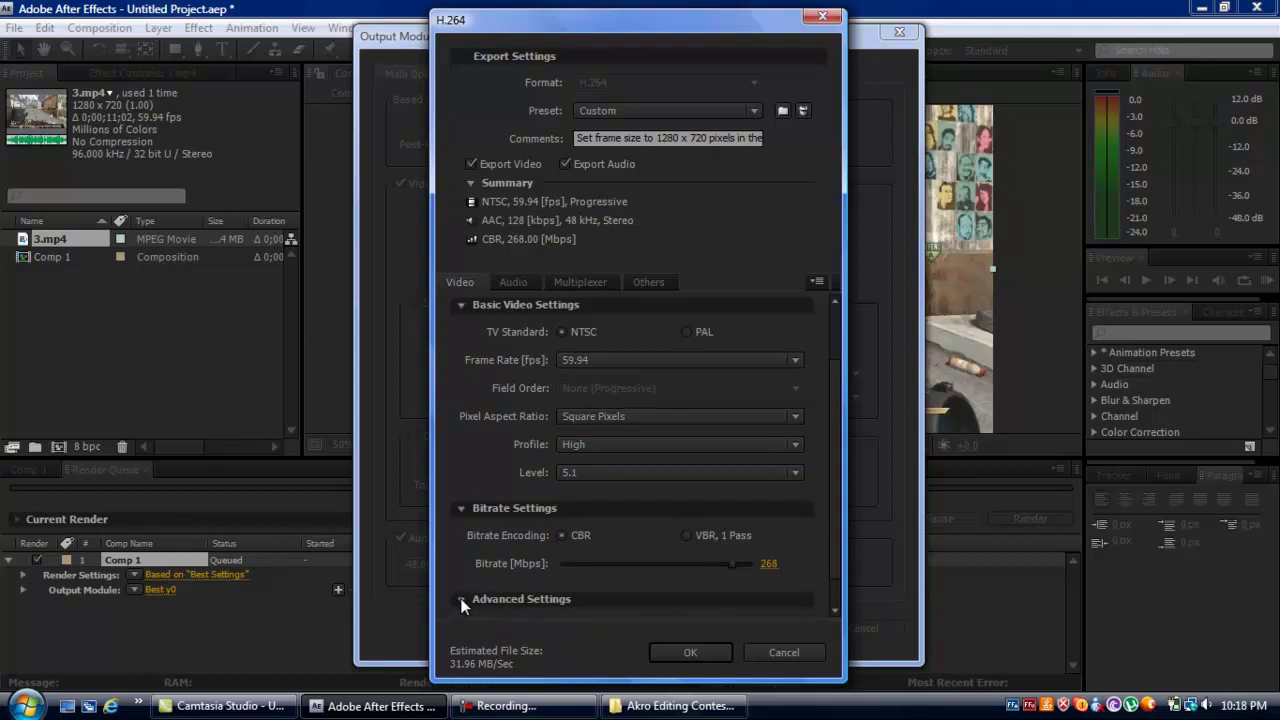
scroll(833, 575, down, 2)
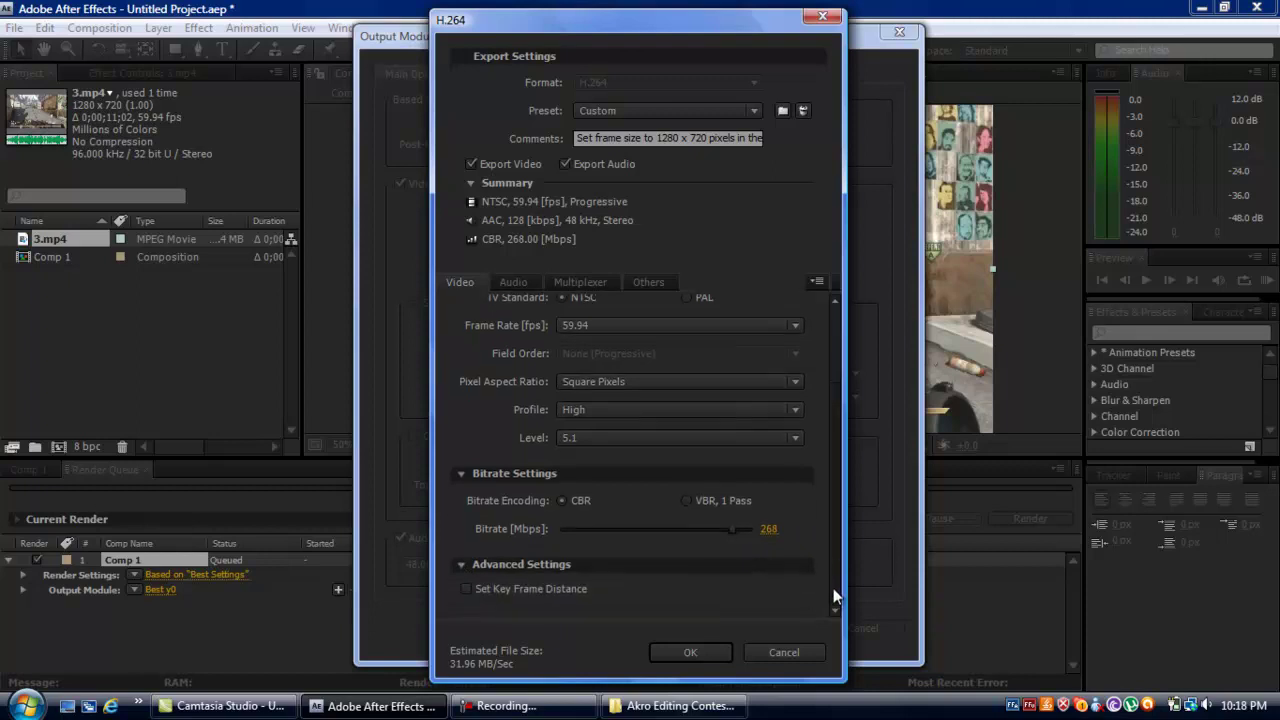
click(459, 564)
scroll(832, 460, up, 2)
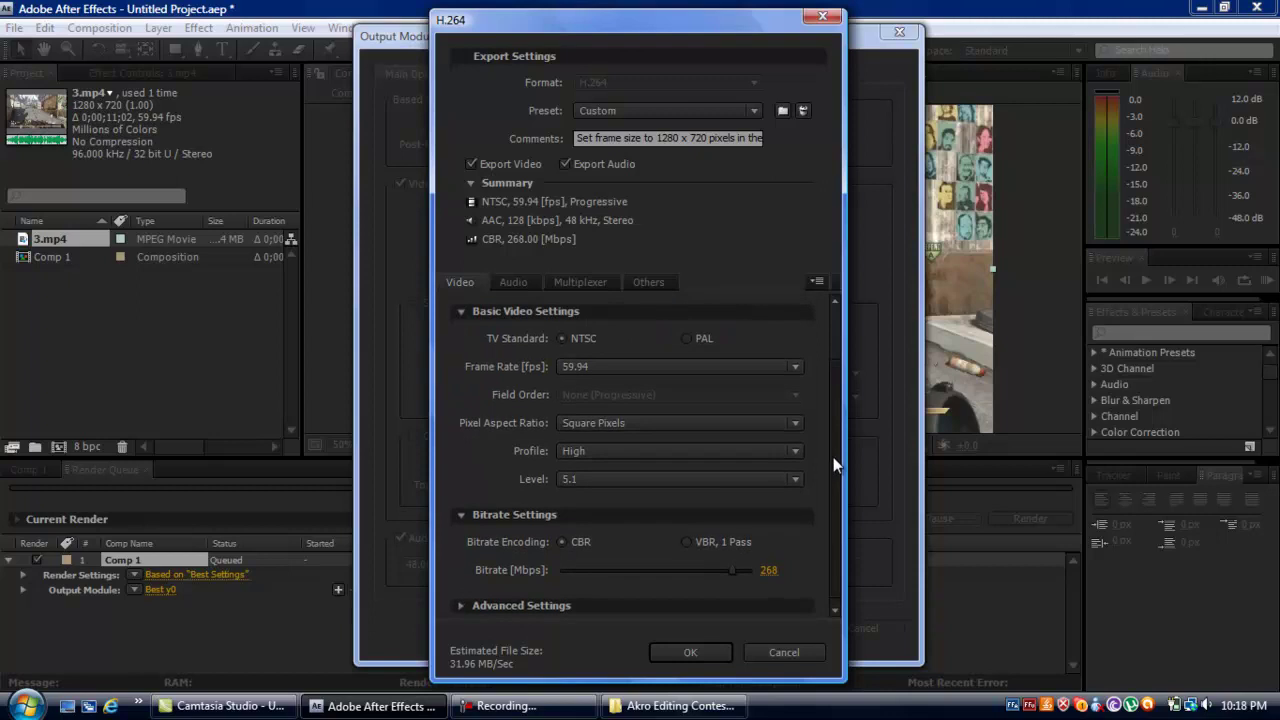
Examine the H.264 audio and multiplexer settings, recheck the video settings, and accept the format options.
click(526, 283)
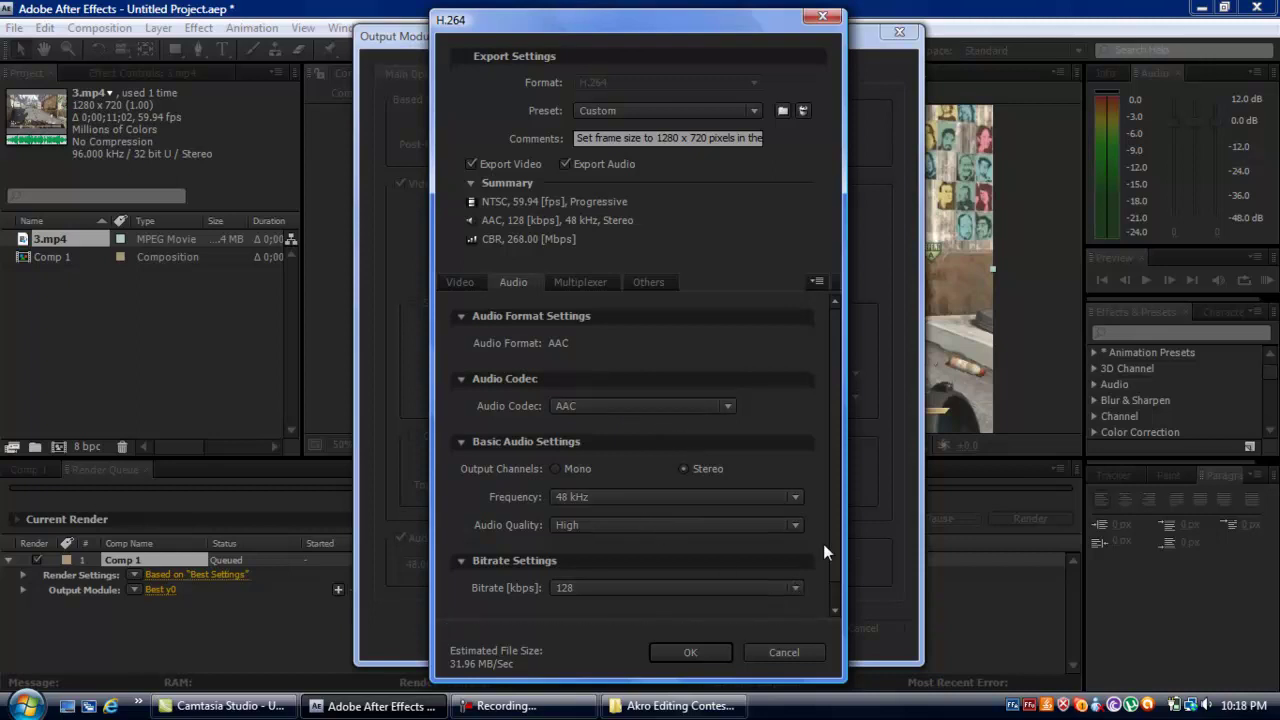
scroll(835, 539, down, 1)
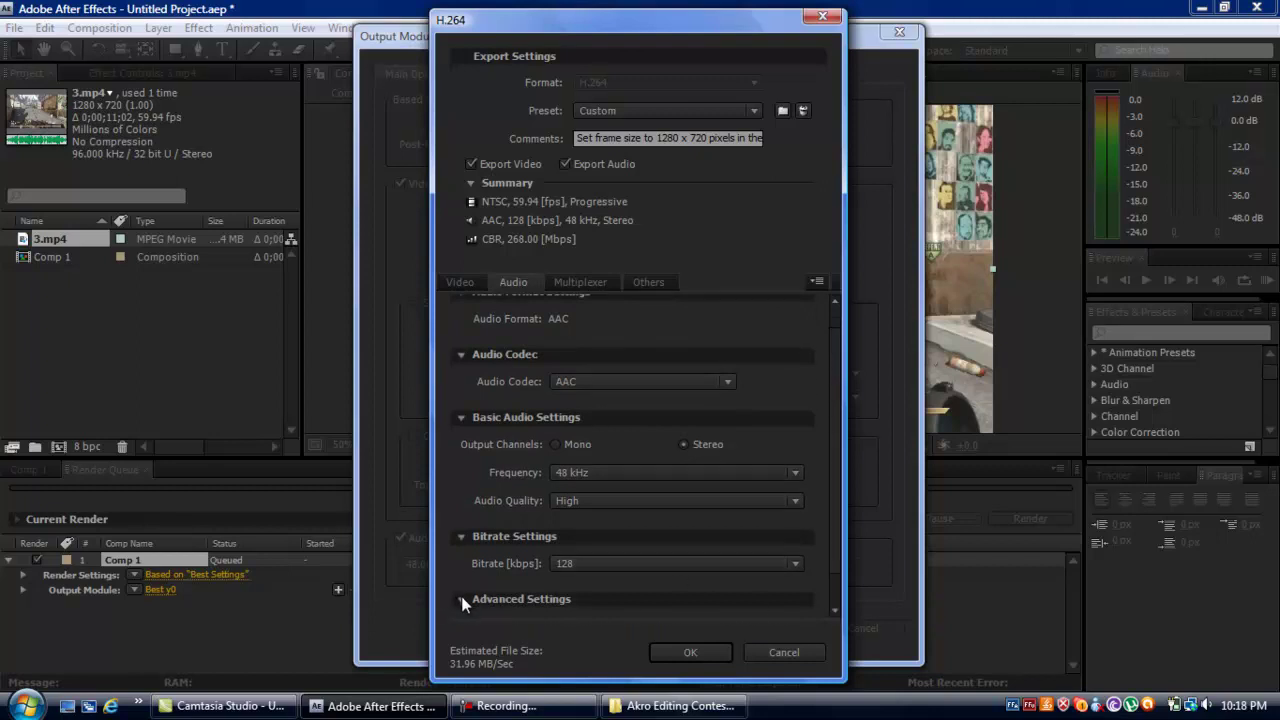
drag(834, 546, 831, 594)
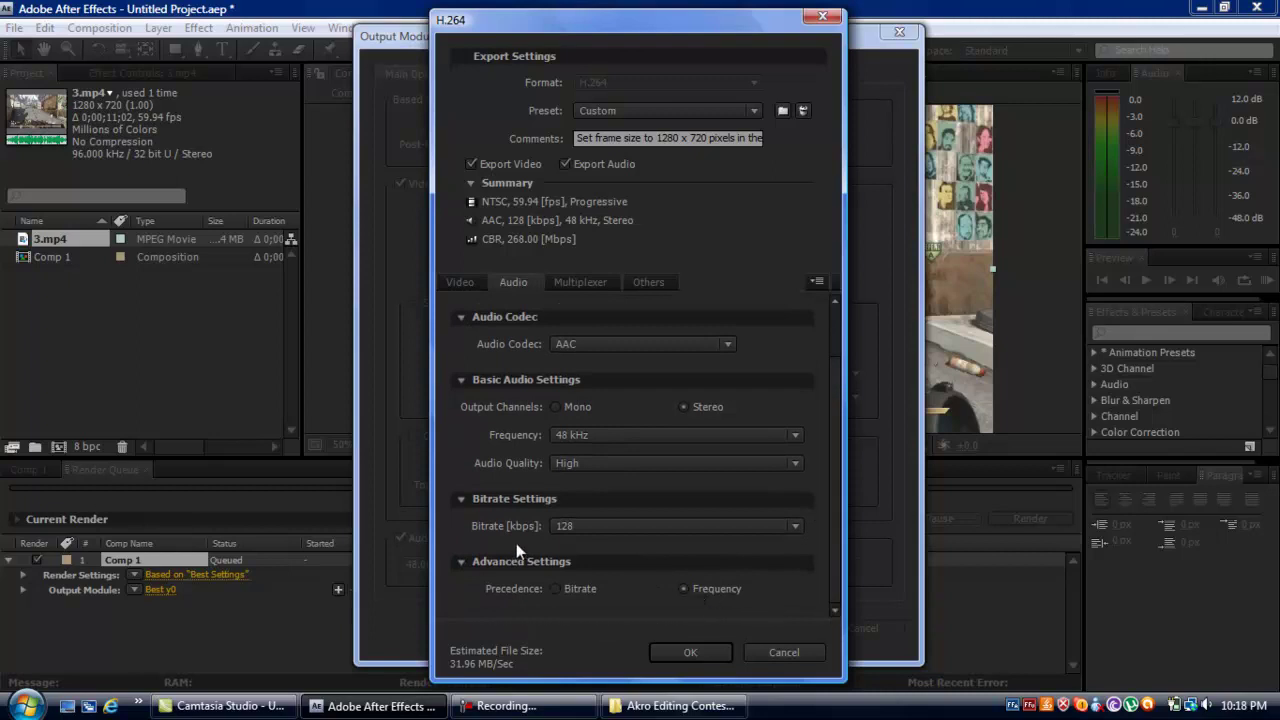
click(460, 561)
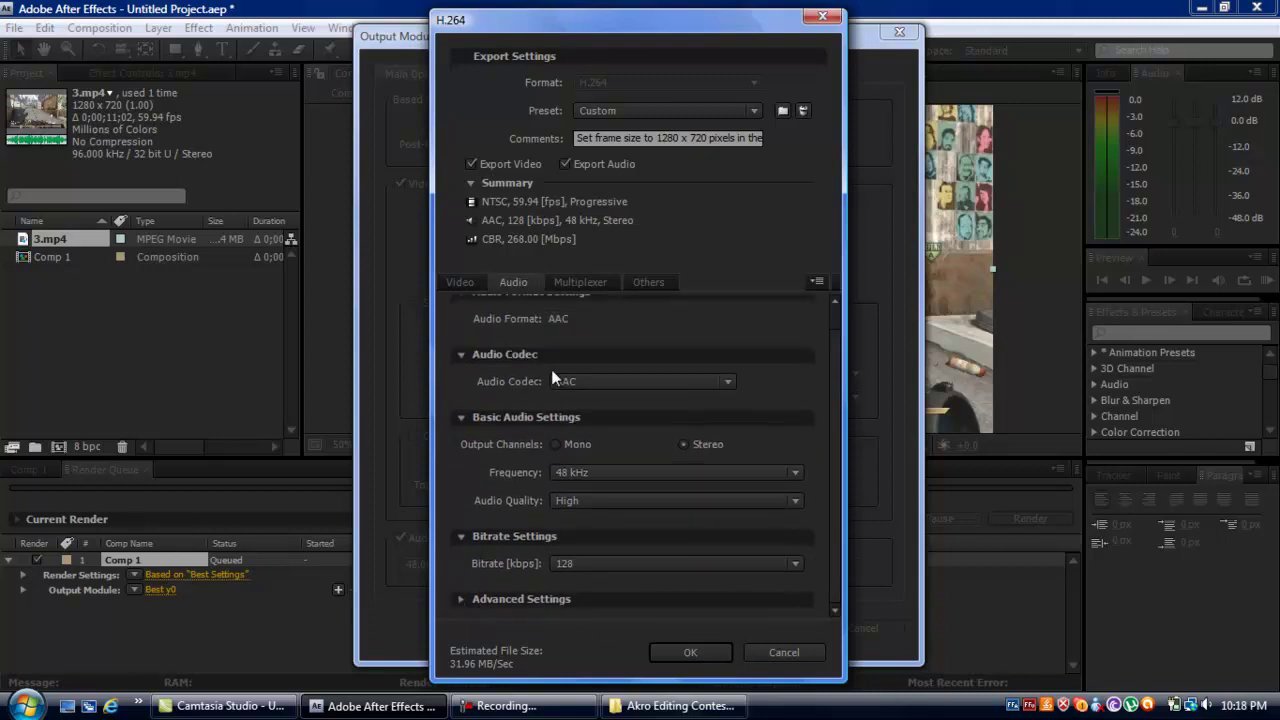
click(591, 282)
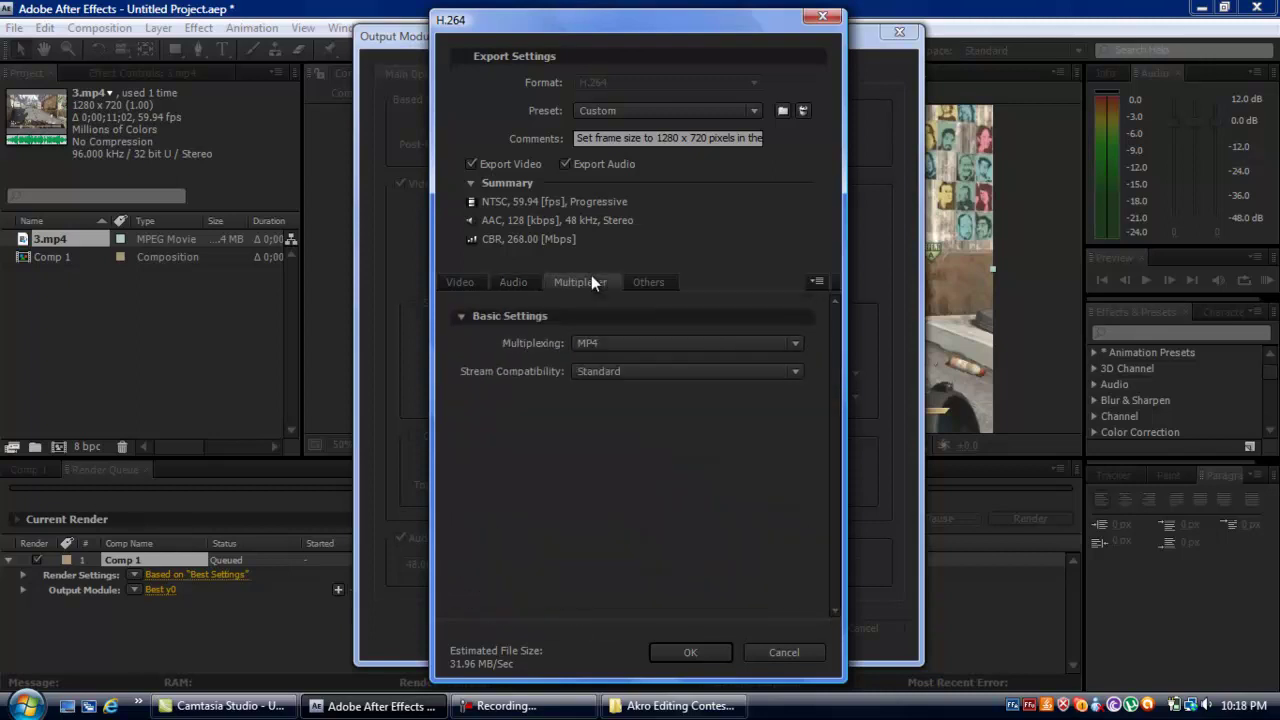
click(686, 345)
click(686, 345)
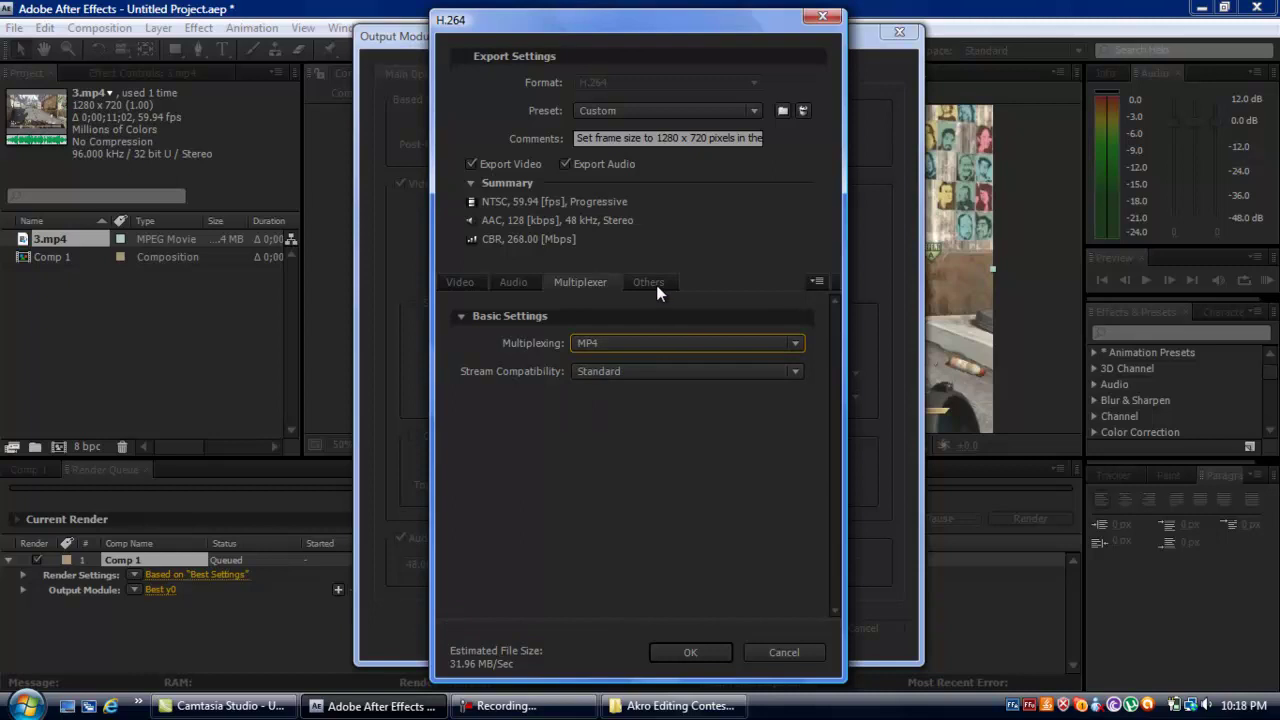
click(466, 284)
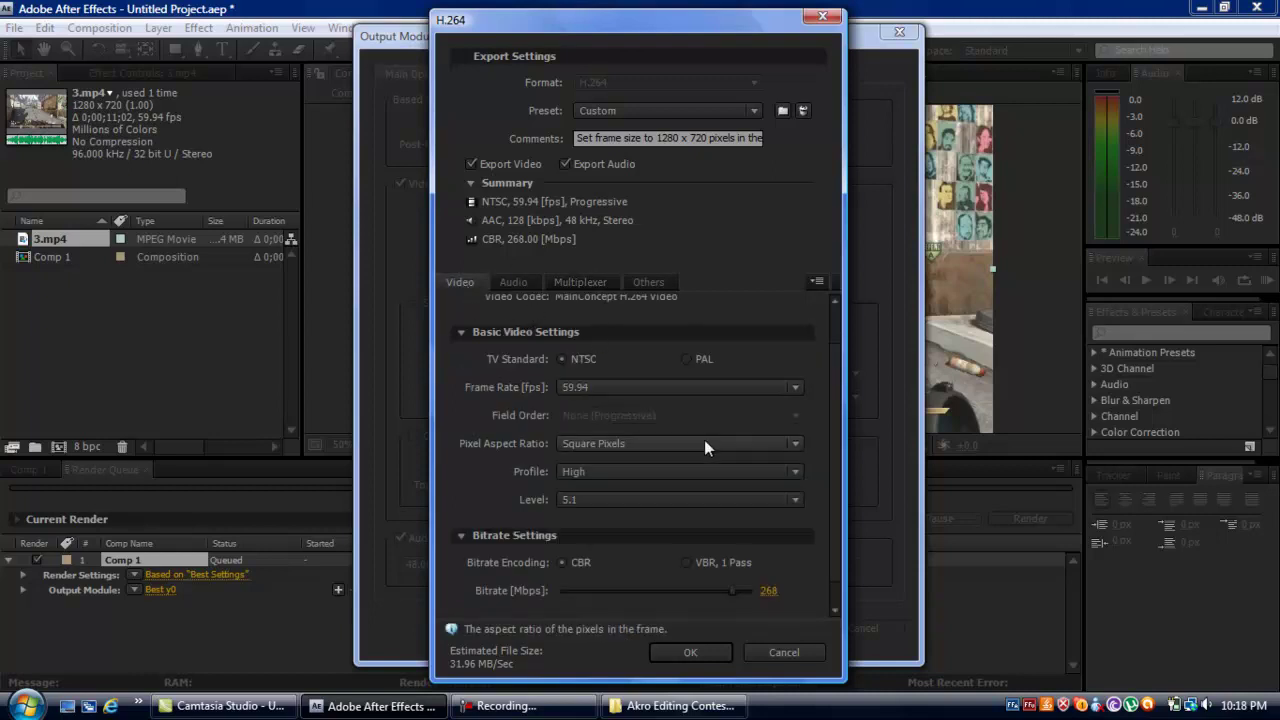
click(690, 652)
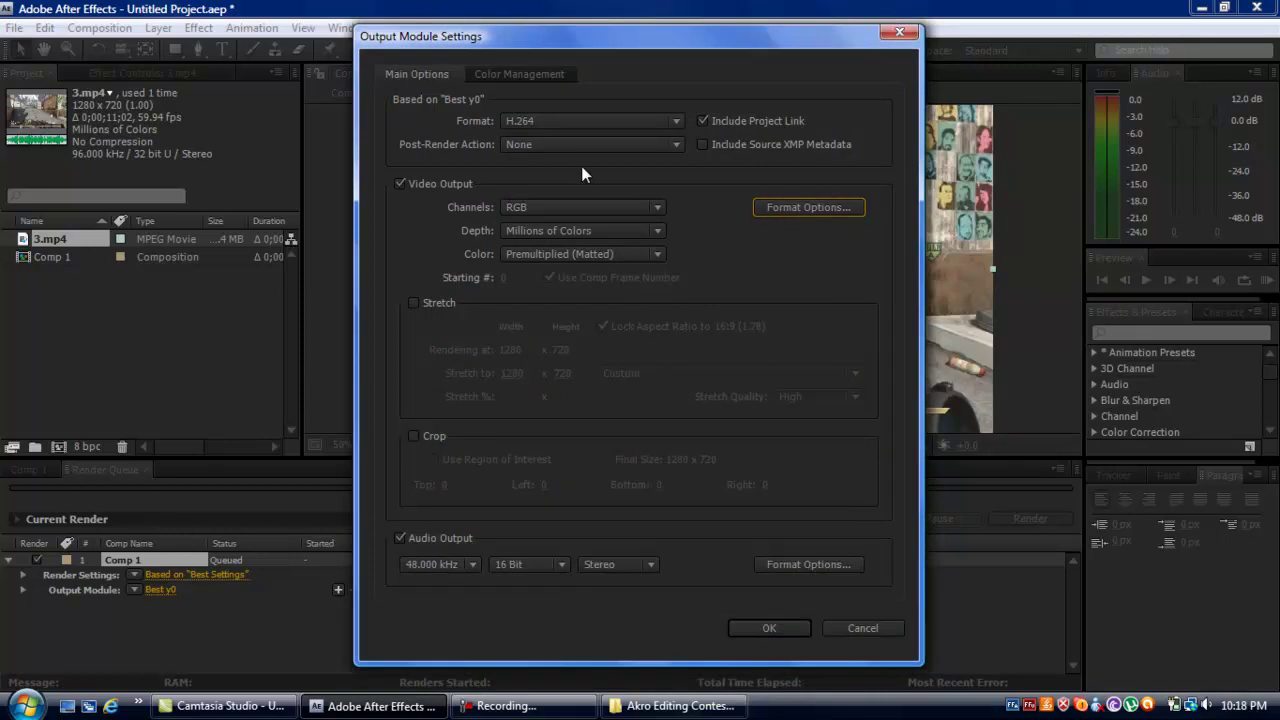
Check the output module's color management options and accept the H.264 output module settings.
click(521, 82)
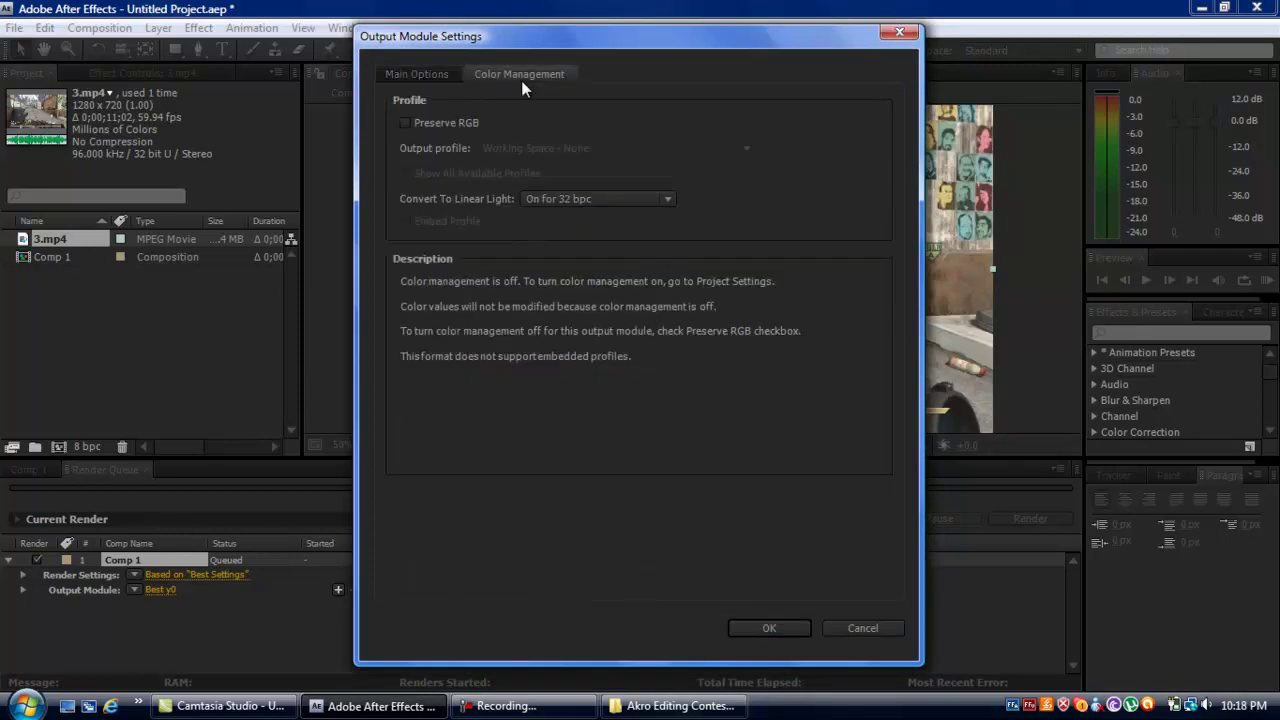
click(422, 73)
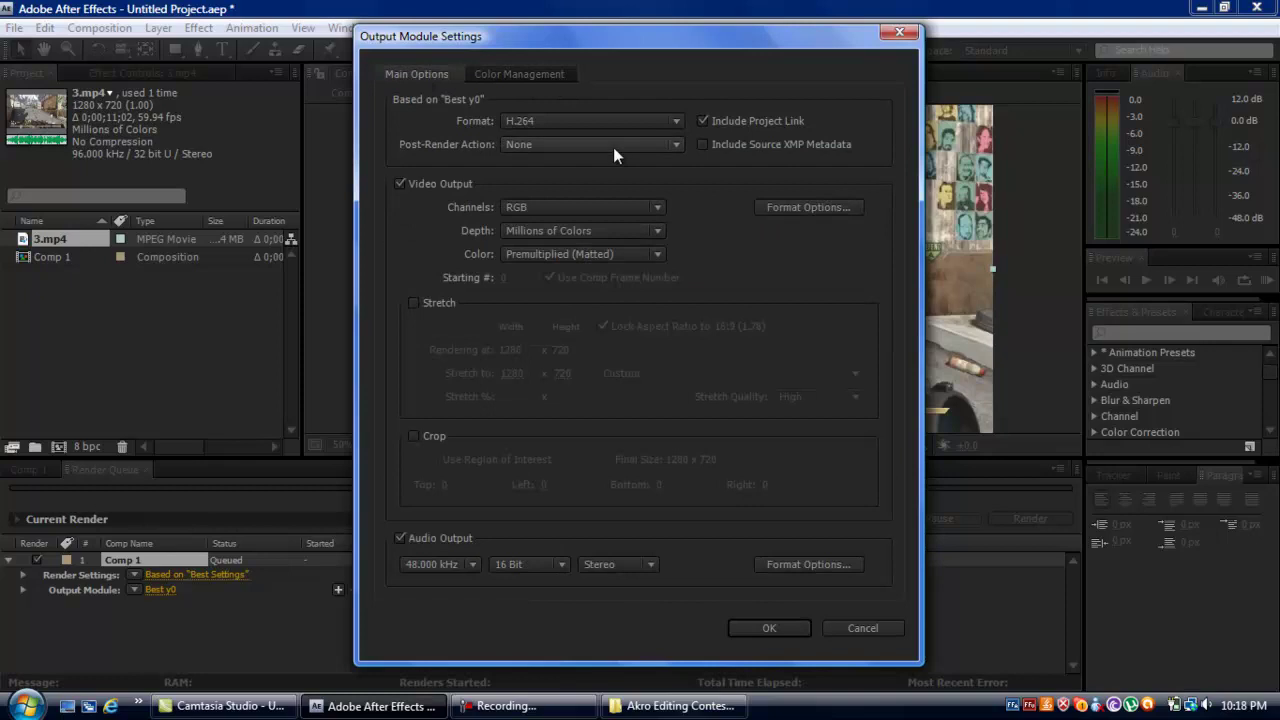
click(769, 628)
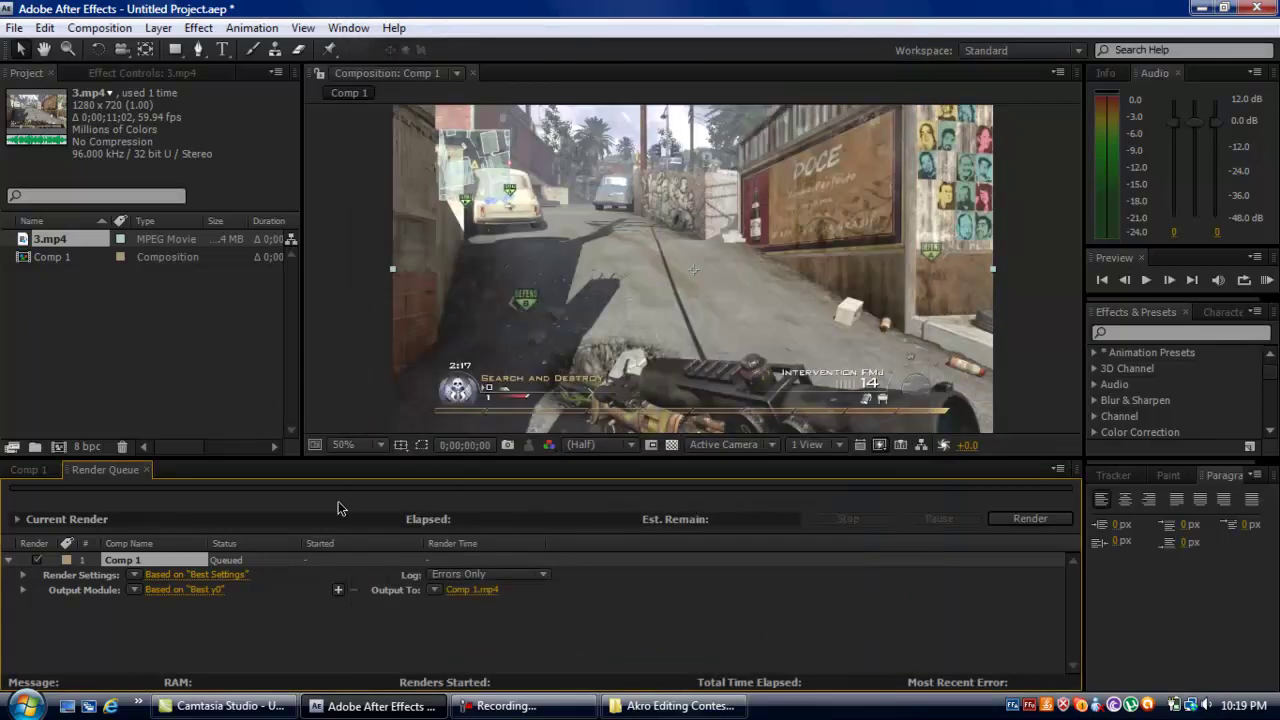
Examine the dialog for making an output module template and the list of available templates for Comp 1.
click(136, 592)
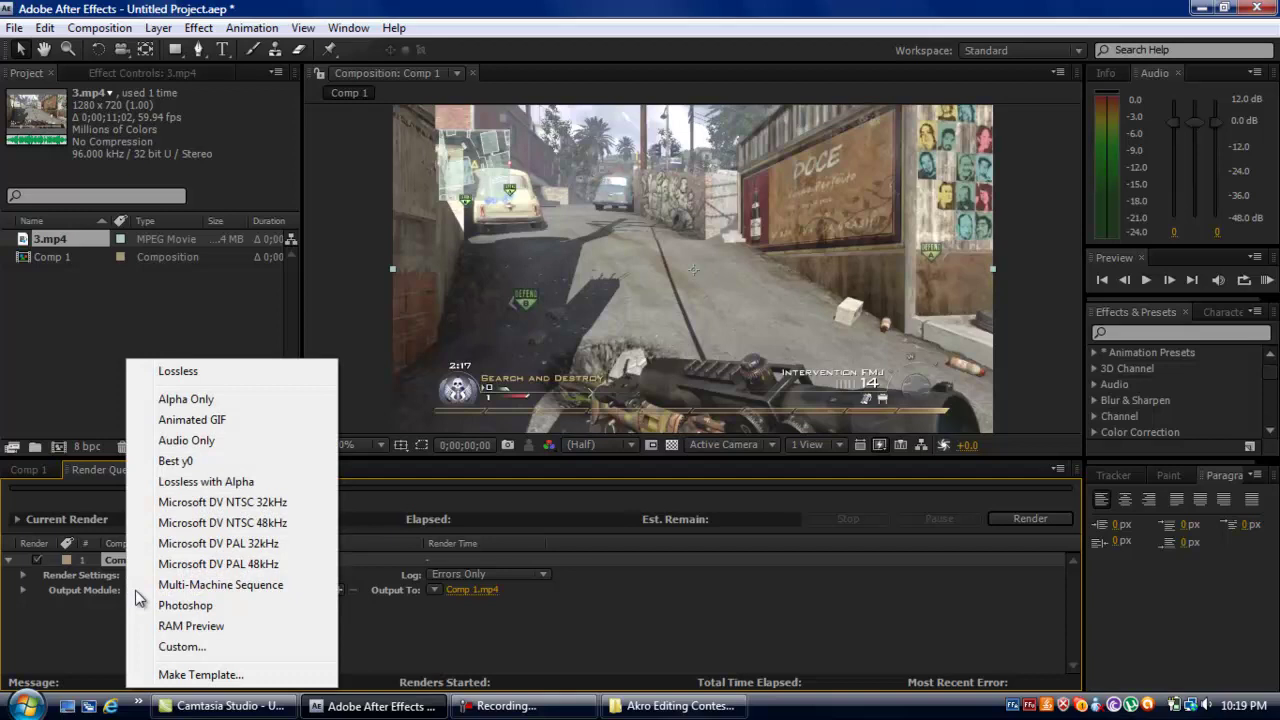
click(180, 675)
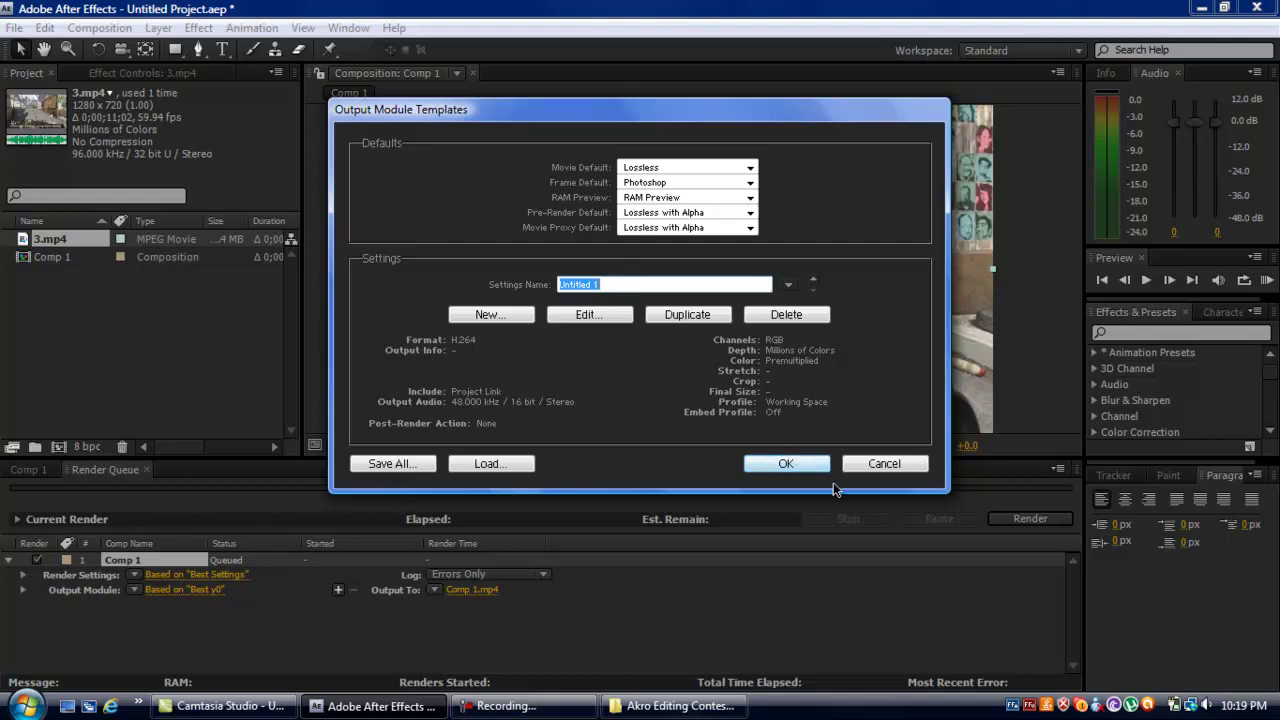
click(884, 464)
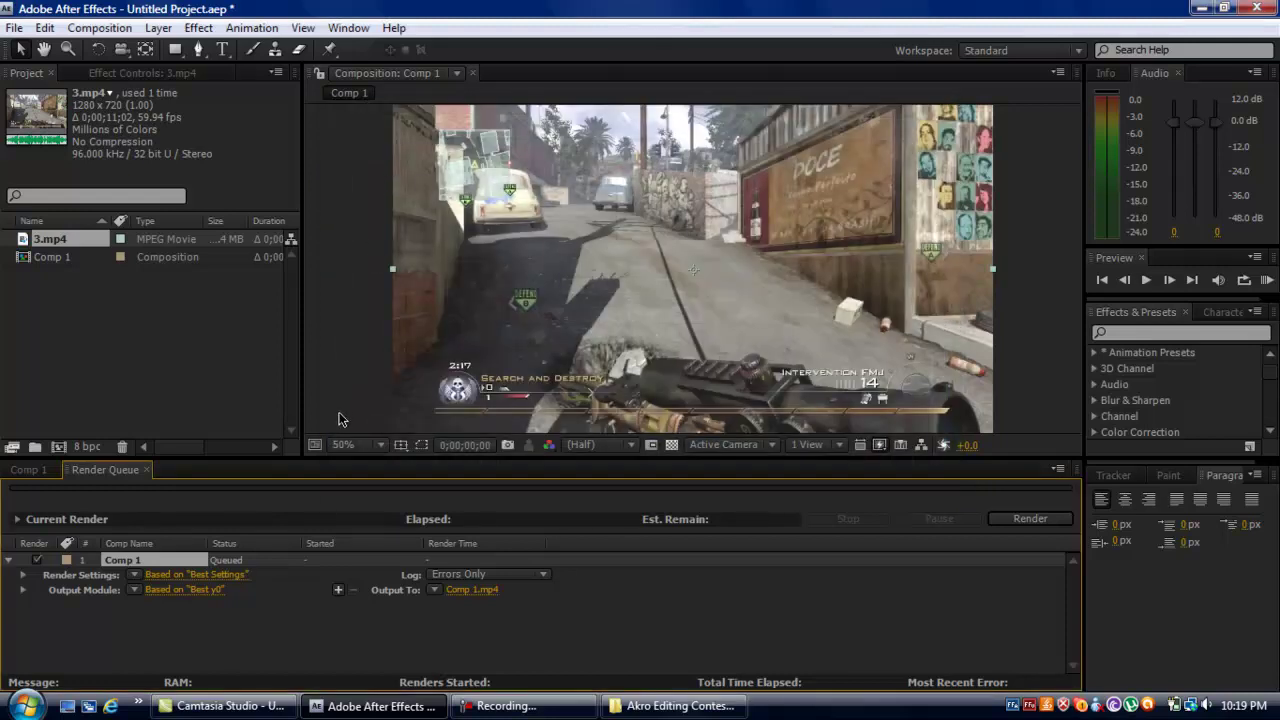
click(135, 590)
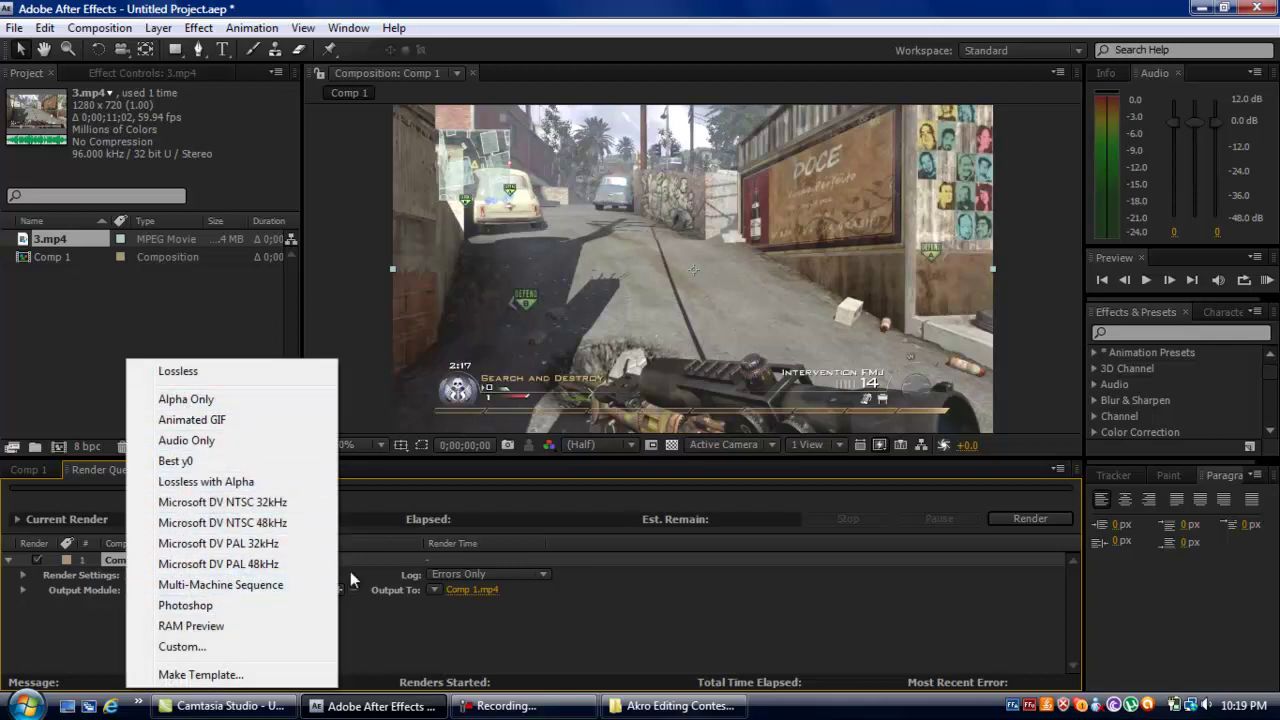
click(597, 646)
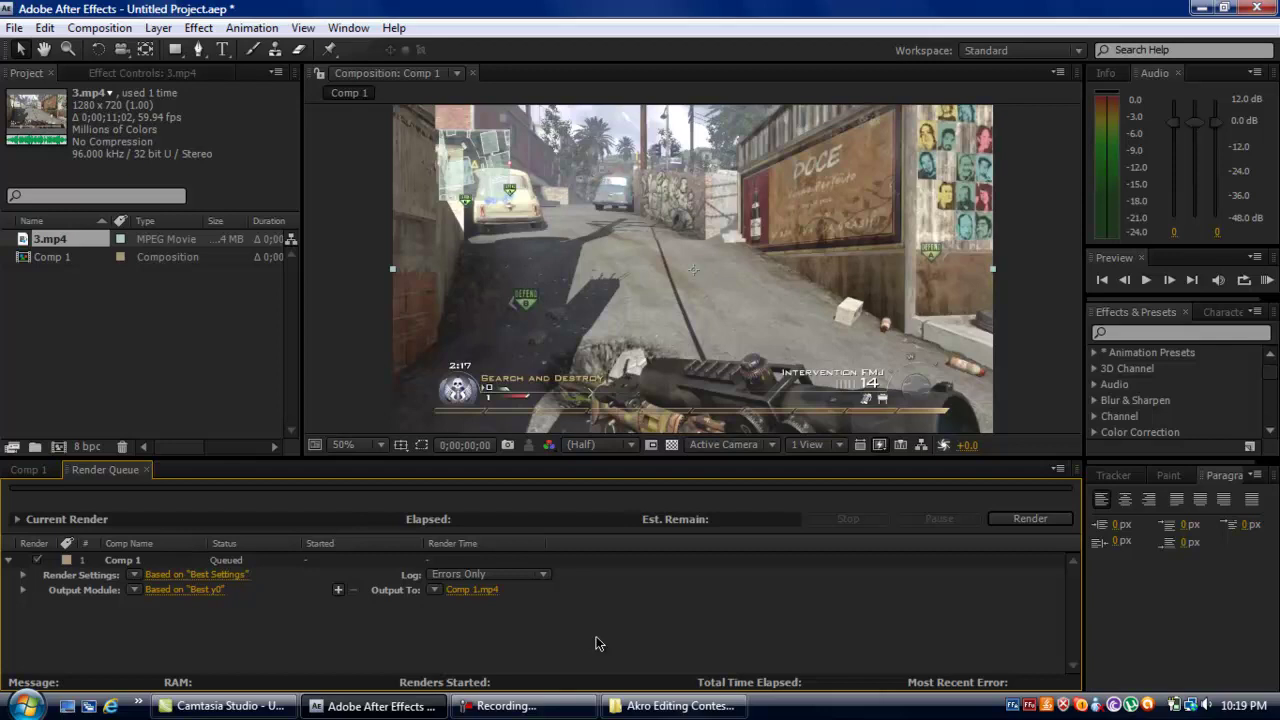
Try QuickTime Movie as Comp 1's output format and examine its compression settings with the H.264 compression type.
click(218, 592)
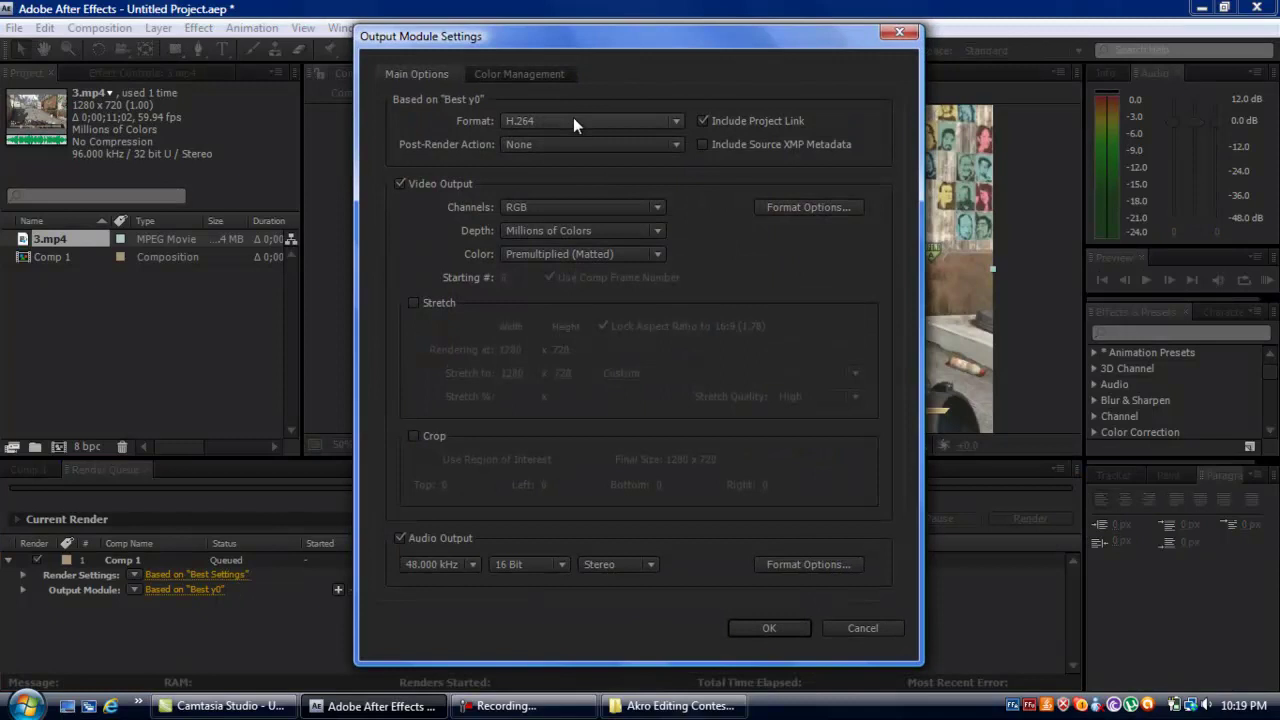
click(573, 121)
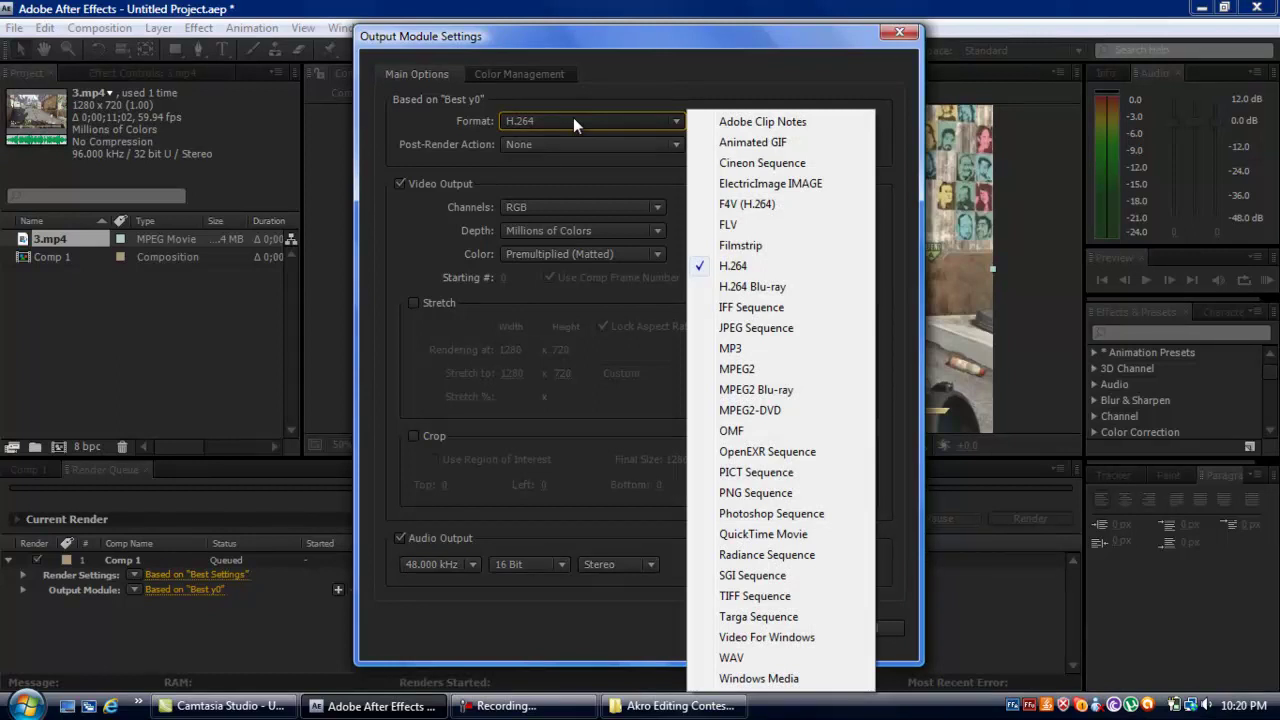
click(768, 534)
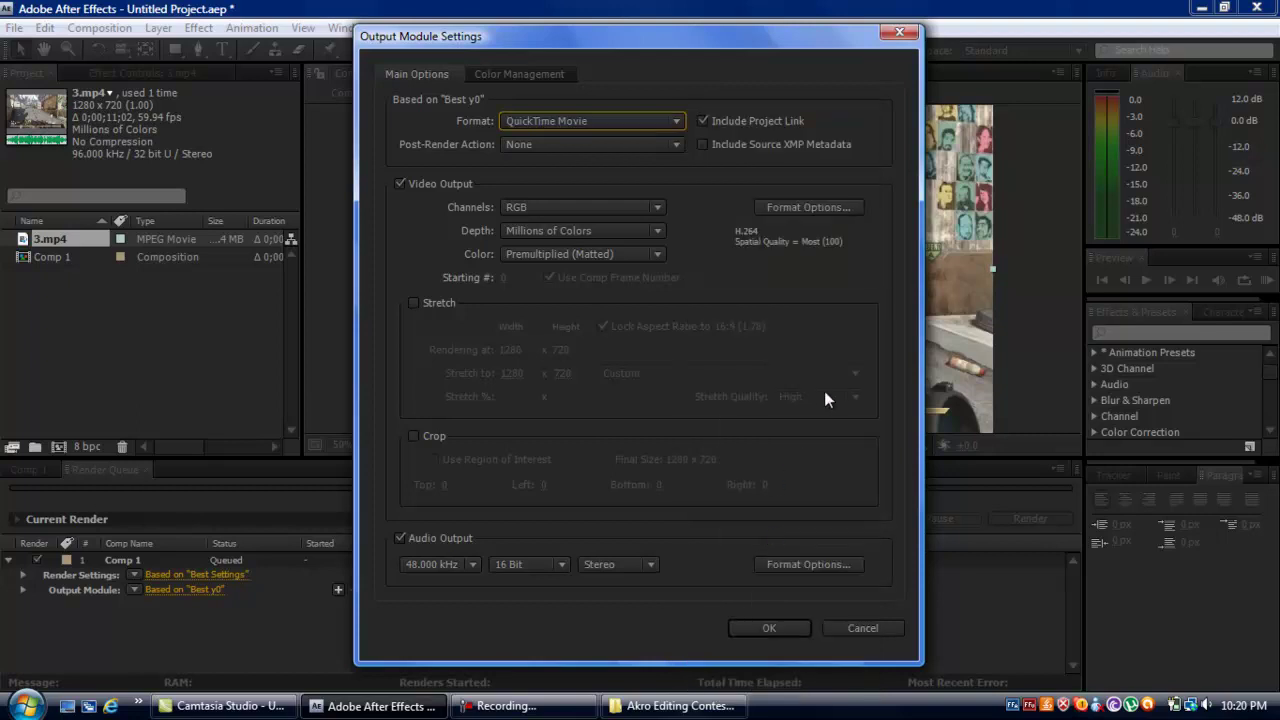
click(793, 207)
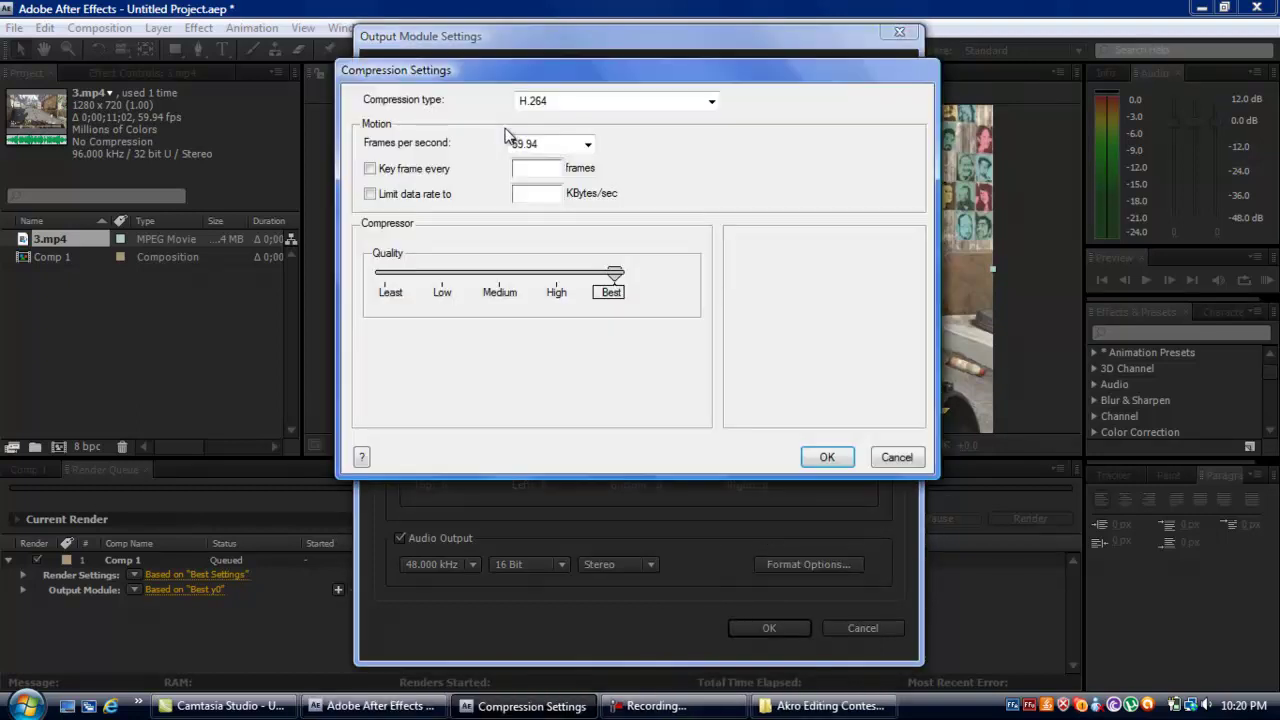
click(711, 101)
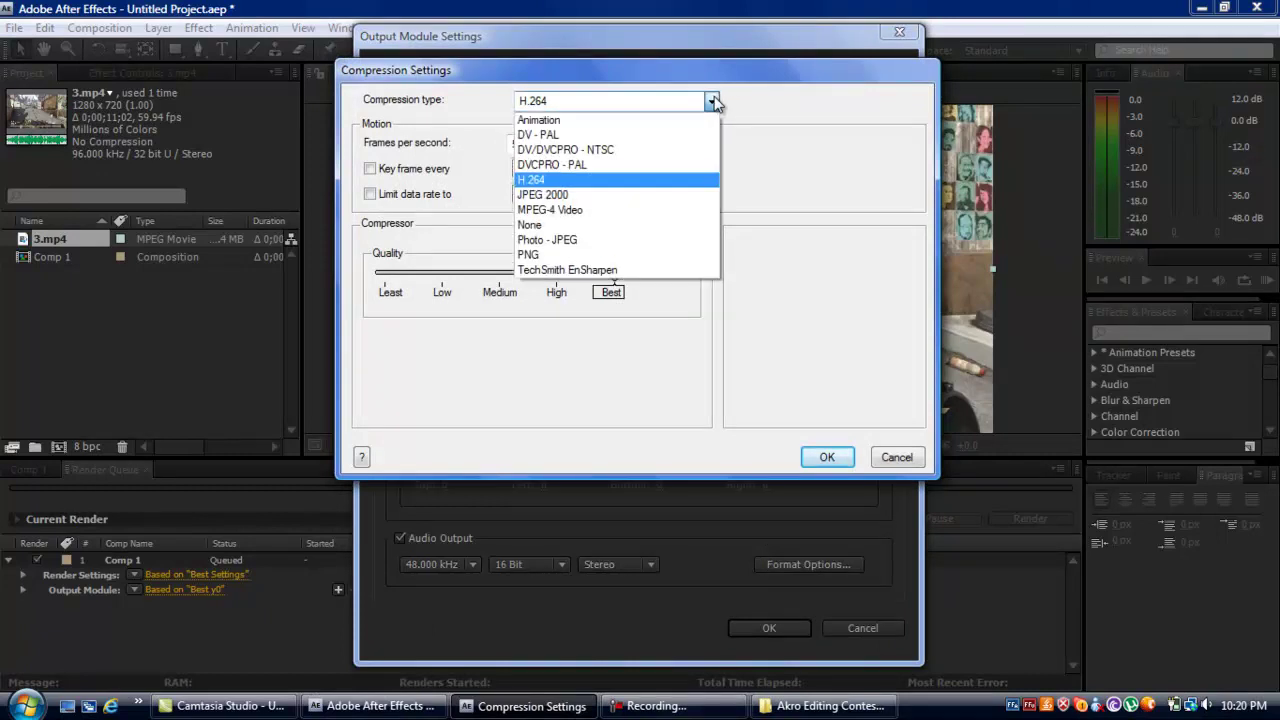
click(672, 182)
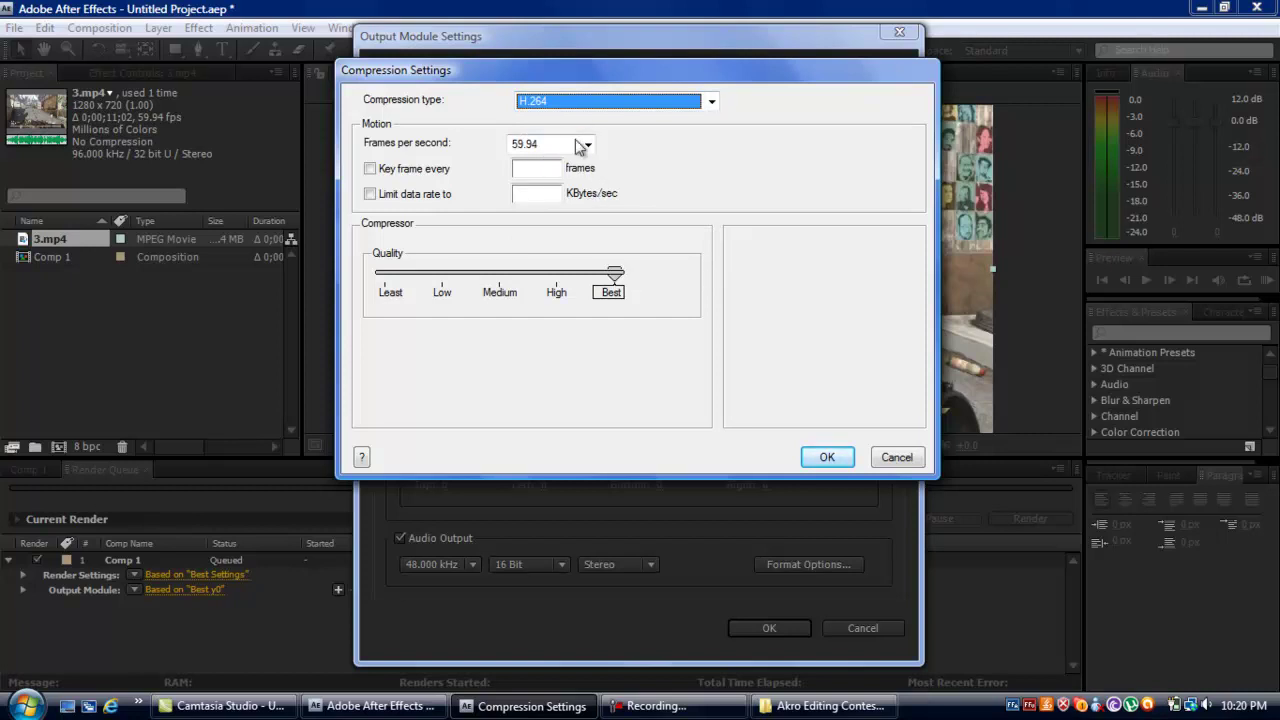
click(893, 463)
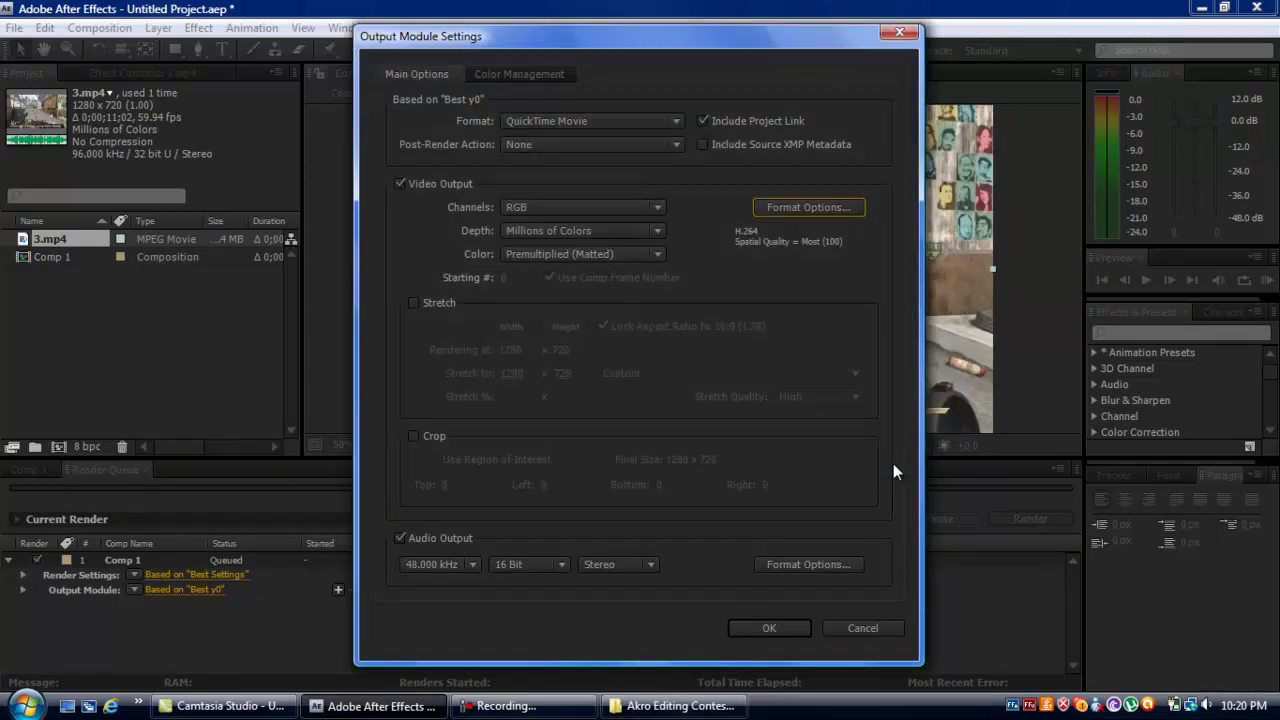
Review the available output formats and discard the QuickTime Movie change to the output module.
click(610, 121)
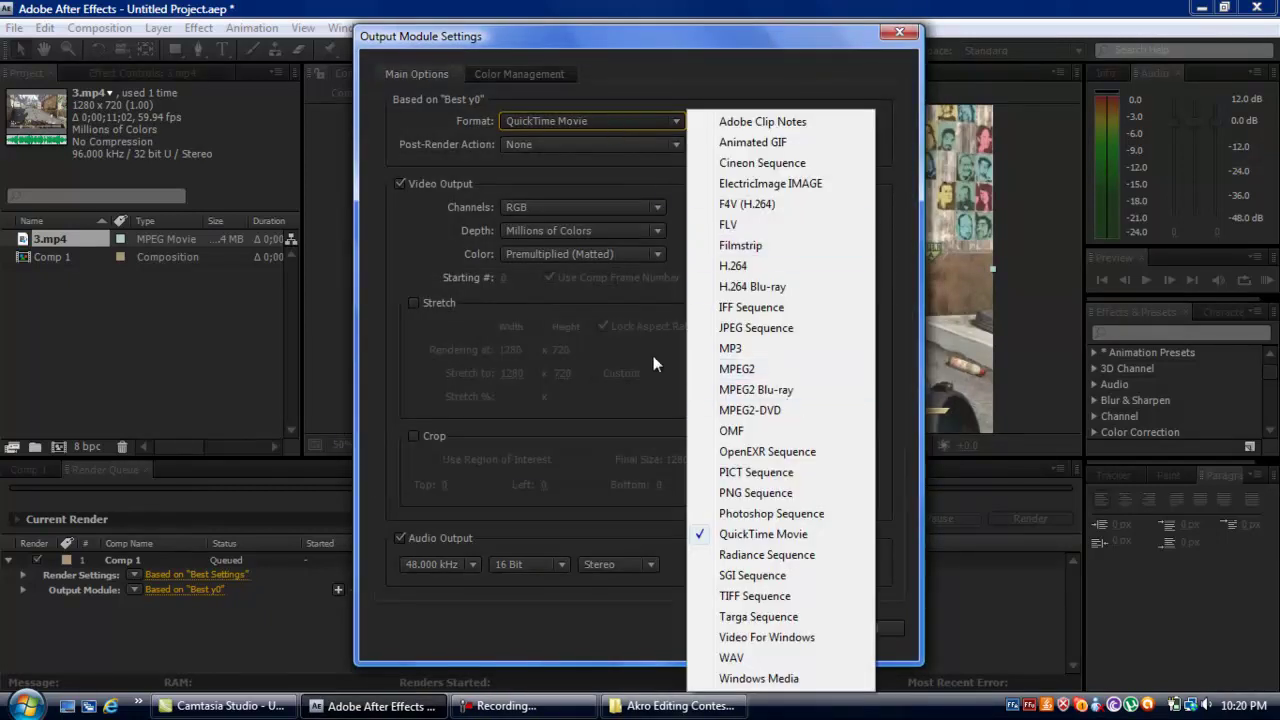
click(605, 185)
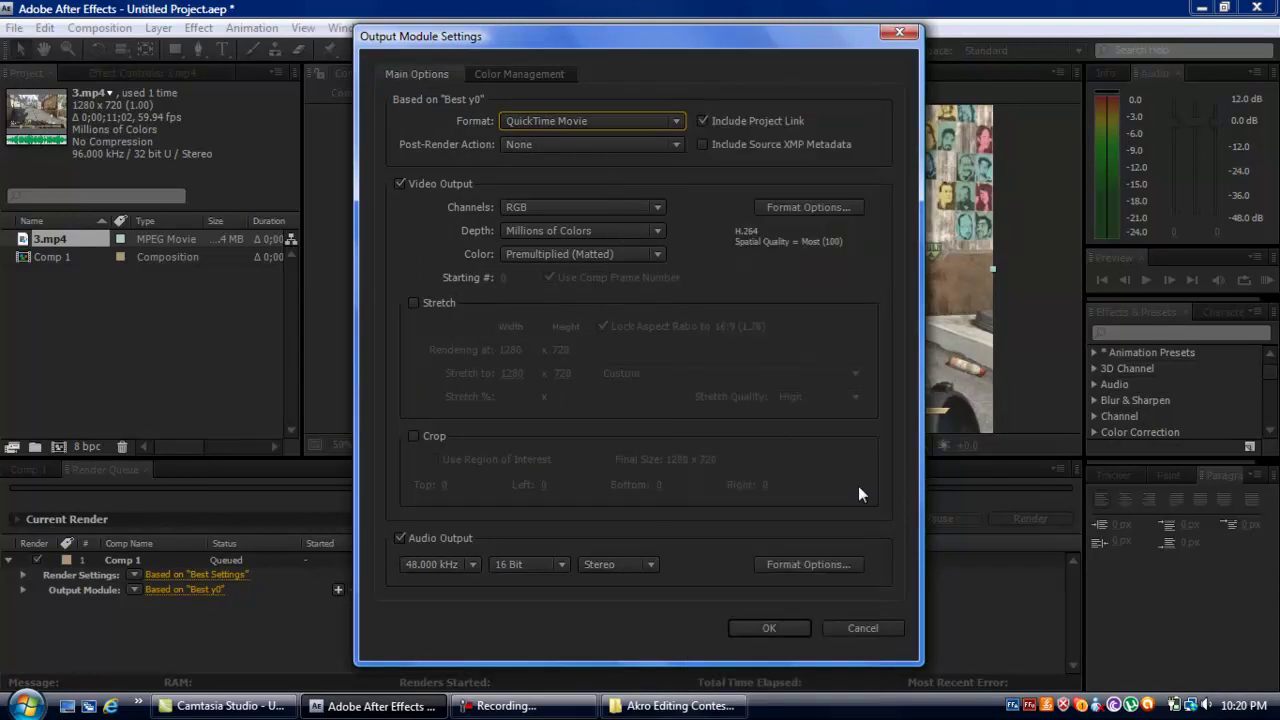
click(876, 630)
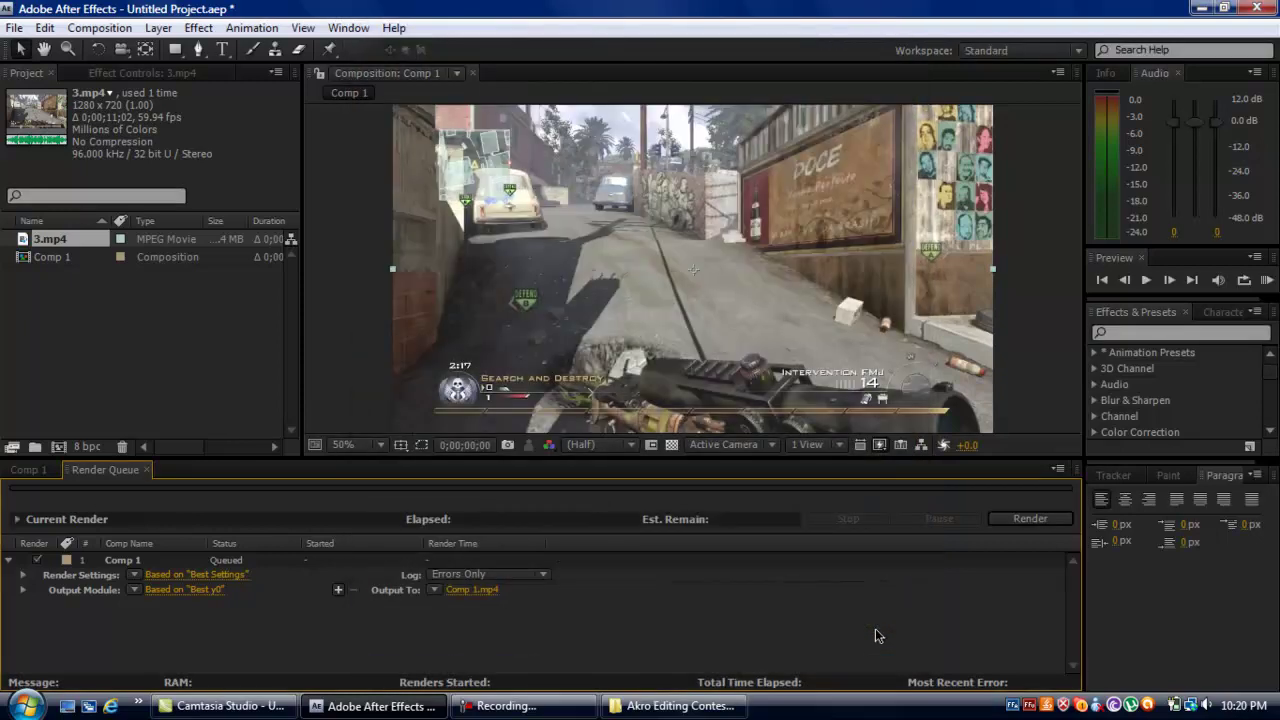